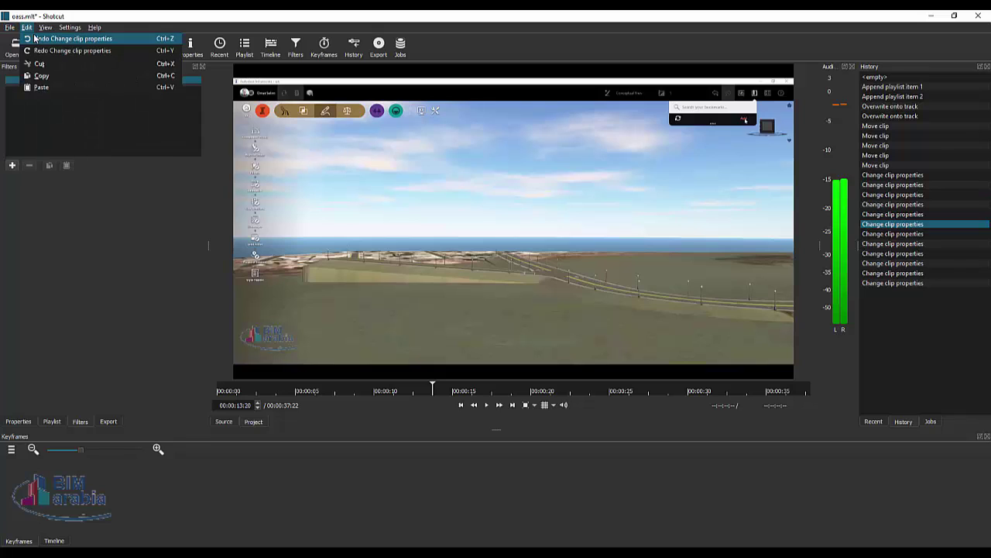
Step: Start a new project named qwer with the Automatic video mode, without saving changes to the current project
left_click(23, 38)
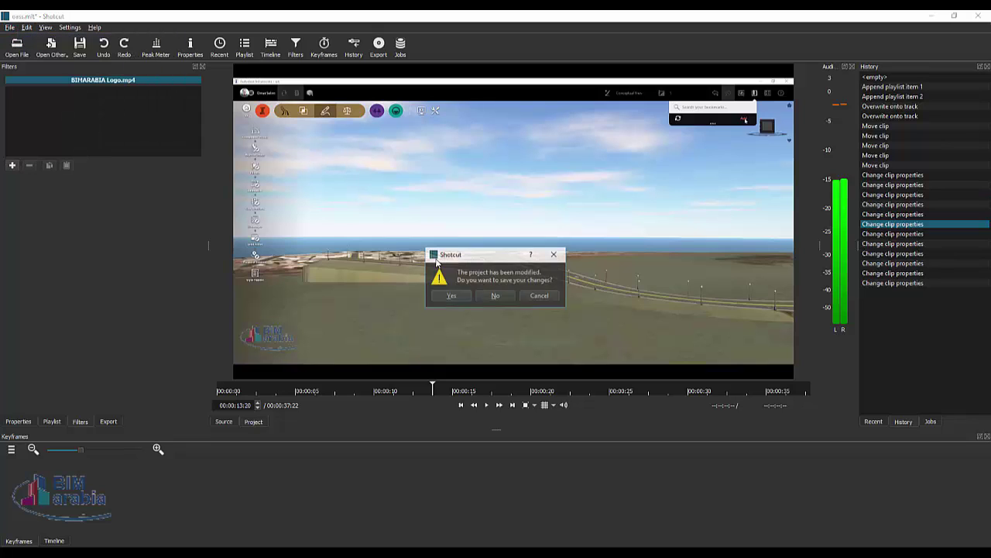
left_click(500, 296)
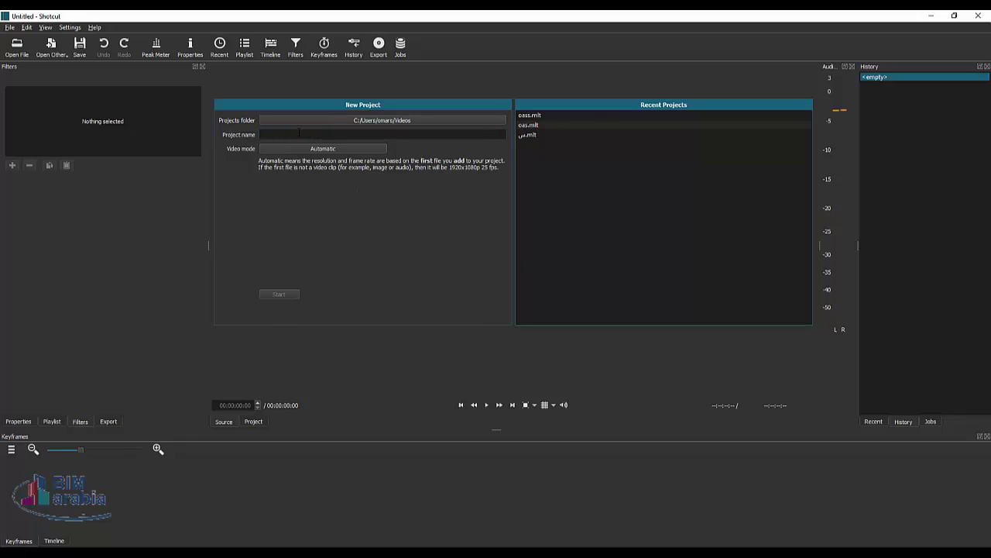
type("س")
key("BackSpace")
key("BackSpace")
key("BackSpace")
key("alt+shift")
type("qwer")
left_click(331, 150)
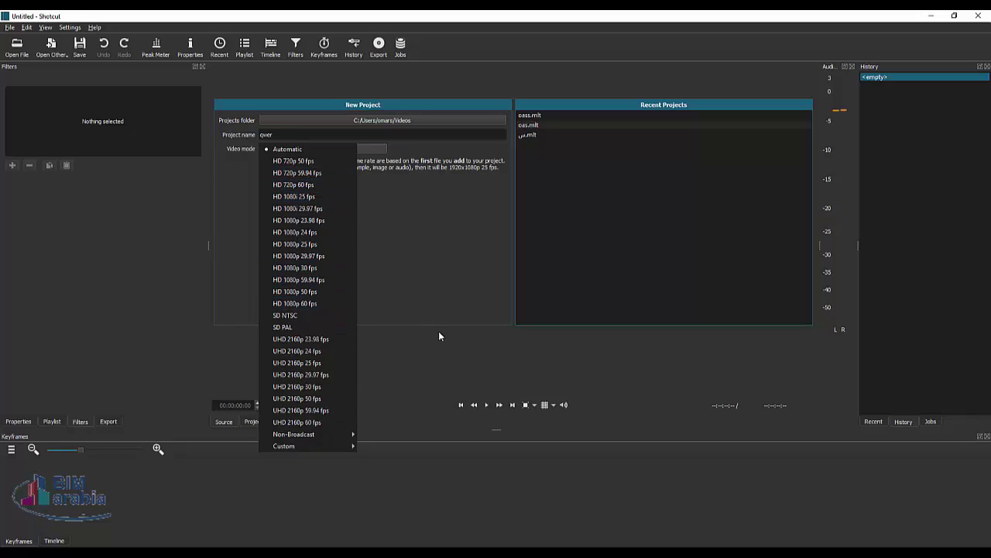
left_click(431, 361)
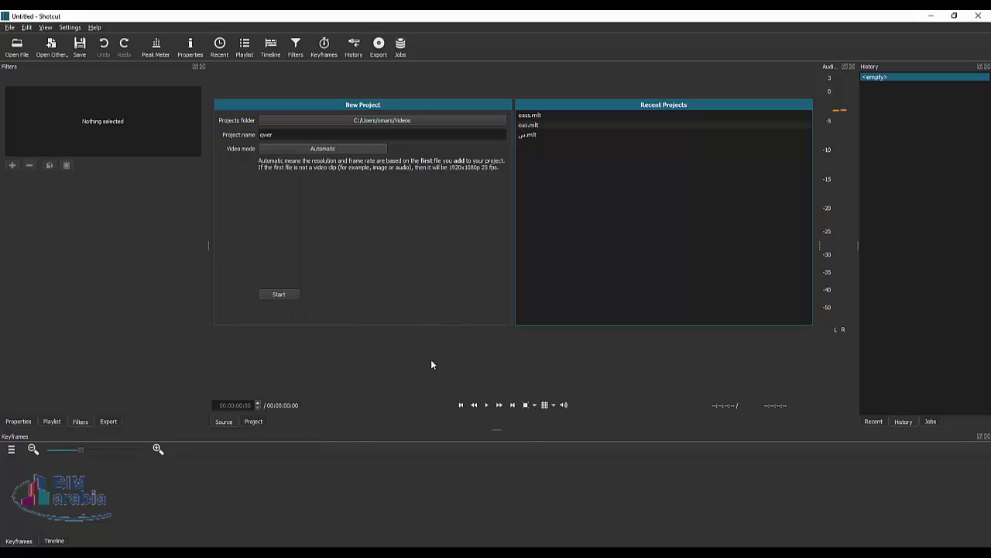
left_click(278, 295)
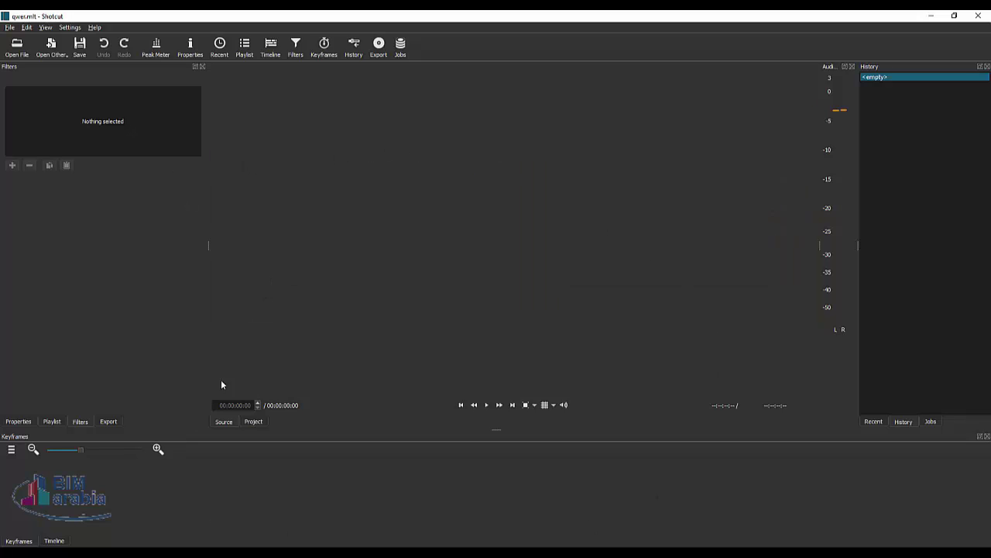
Step: Open the BIMARABIA Logo.mp4 video from the DATA (D:) drive
left_click(10, 27)
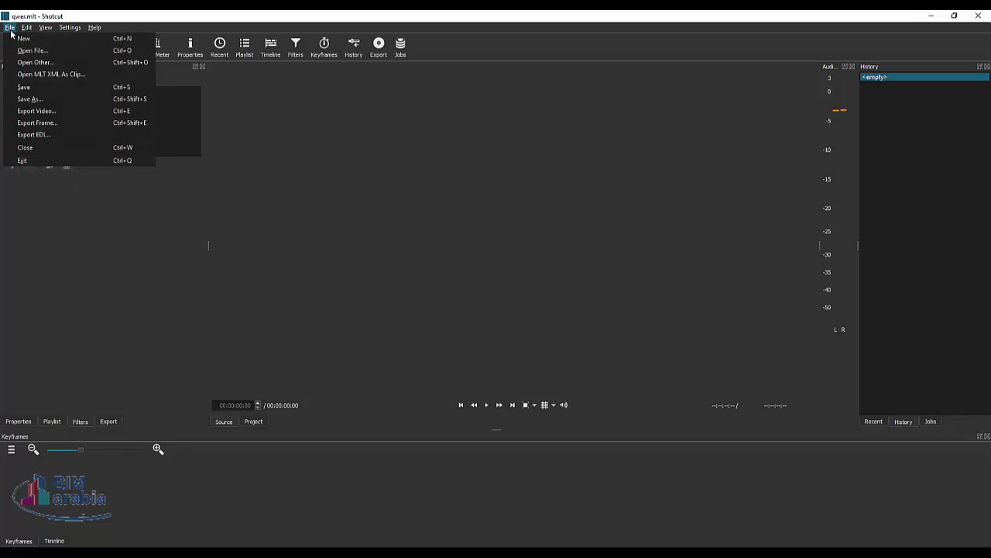
left_click(30, 50)
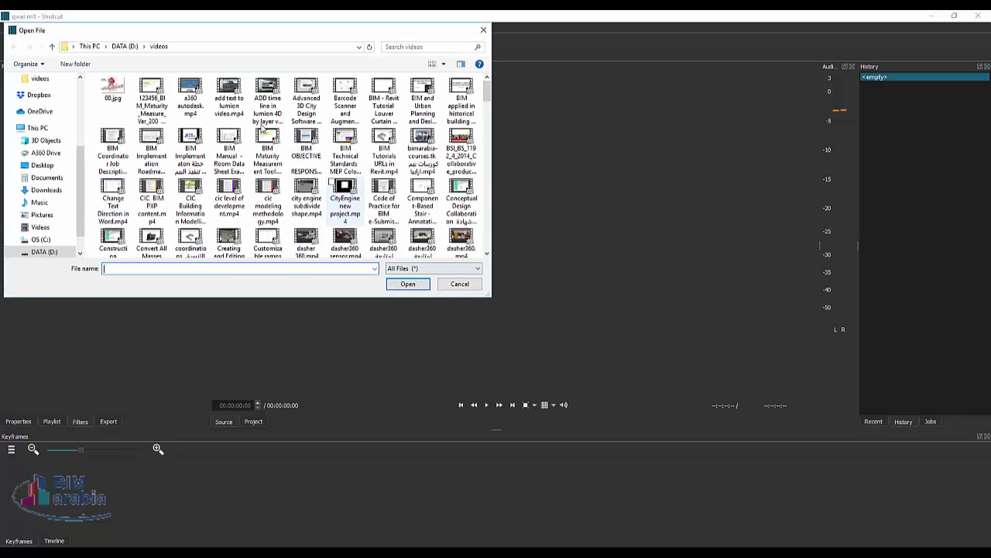
left_click(125, 47)
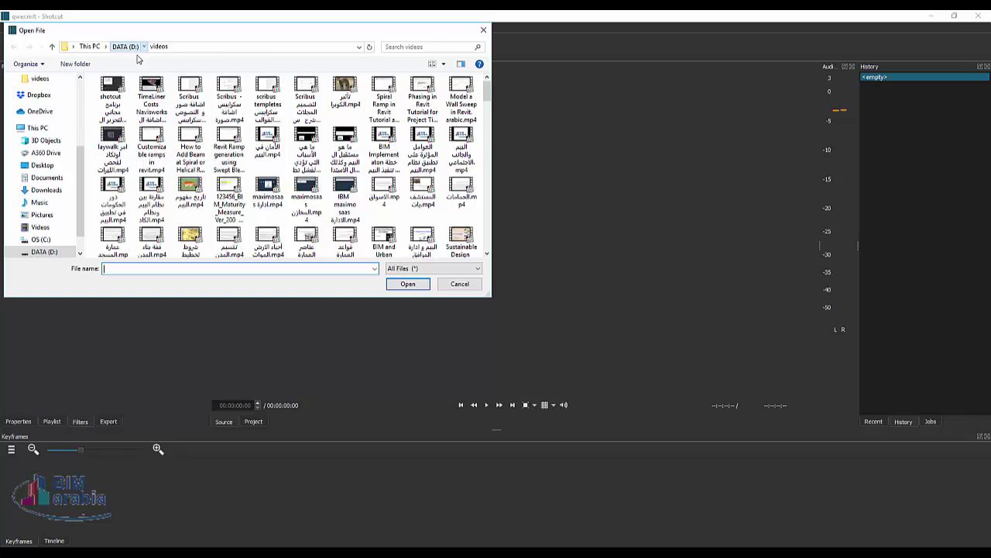
scroll(351, 210, "down", 5)
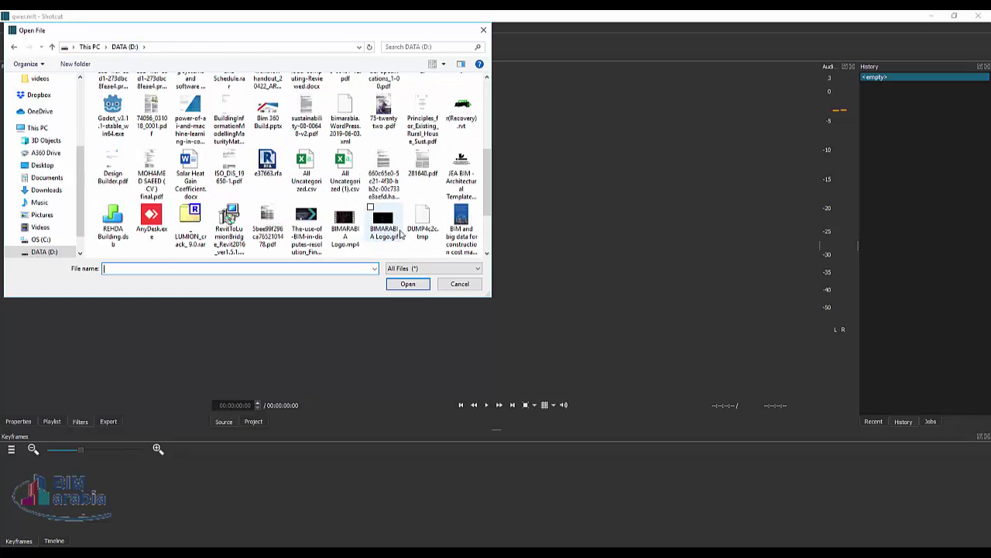
double_click(345, 225)
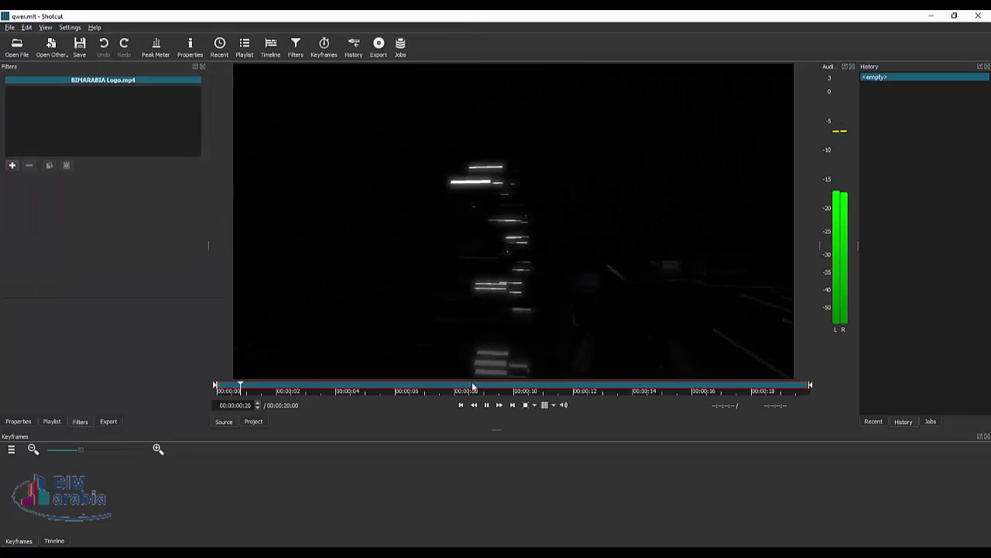
Step: Trim the source clip to start at about 00:00:07:21 and end at about 00:00:19:14
mouse_move(564, 404)
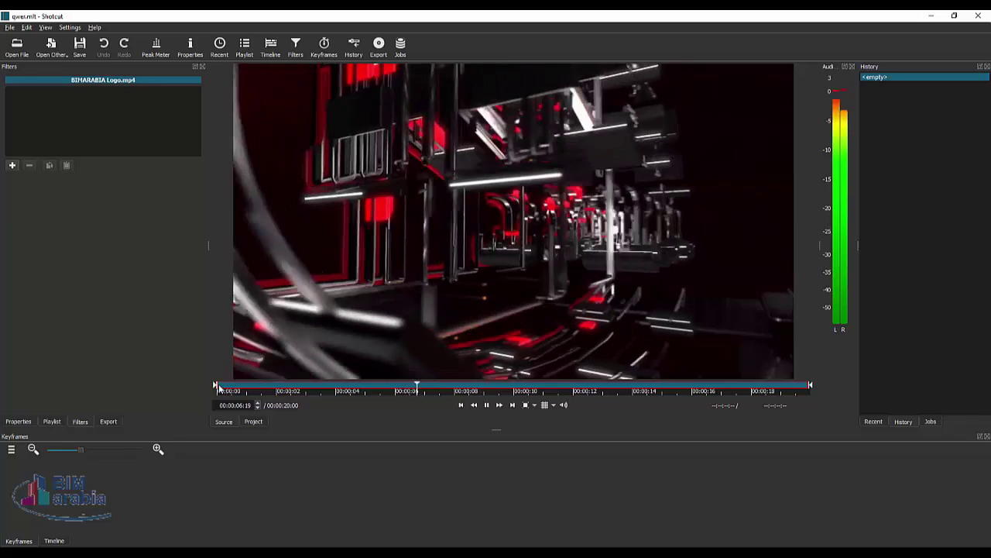
left_click_drag(216, 385, 448, 391)
key("i")
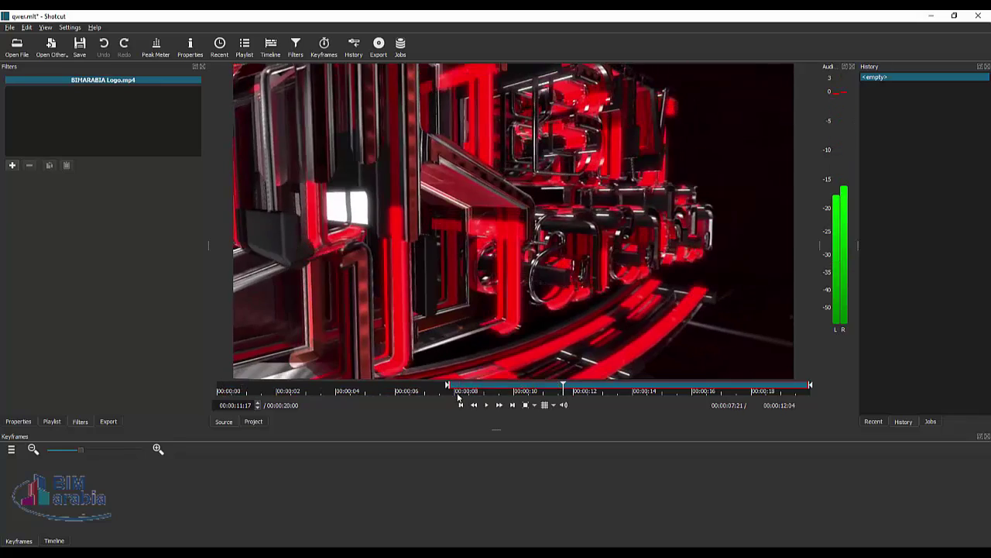
left_click_drag(810, 385, 666, 385)
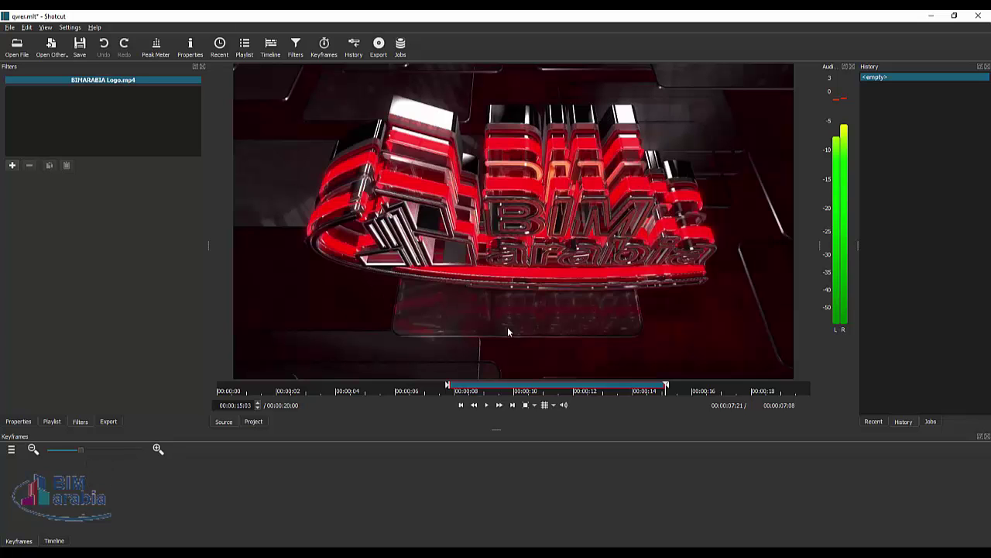
left_click_drag(619, 391, 806, 391)
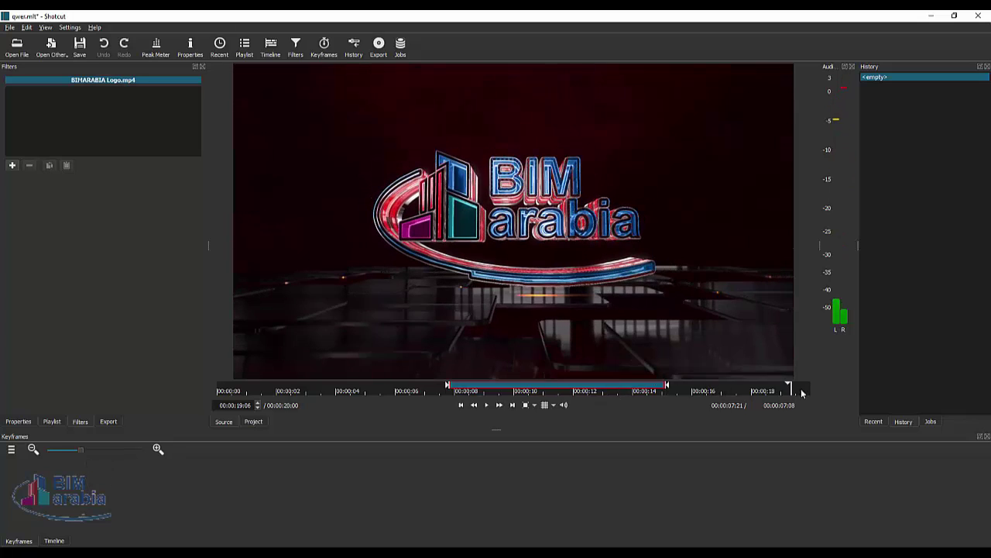
left_click_drag(668, 387, 797, 385)
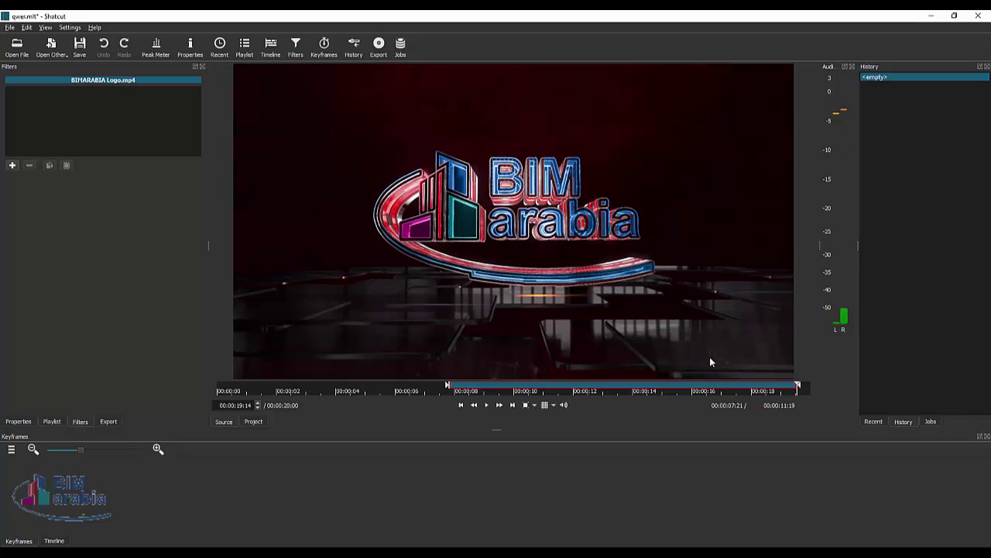
Step: Show the timeline and place the trimmed logo clip at its start as video track V1
mouse_move(535, 237)
left_mouse_down()
mouse_move(527, 267)
mouse_move(226, 477)
left_mouse_up()
left_click_drag(333, 276, 225, 507)
left_click(54, 540)
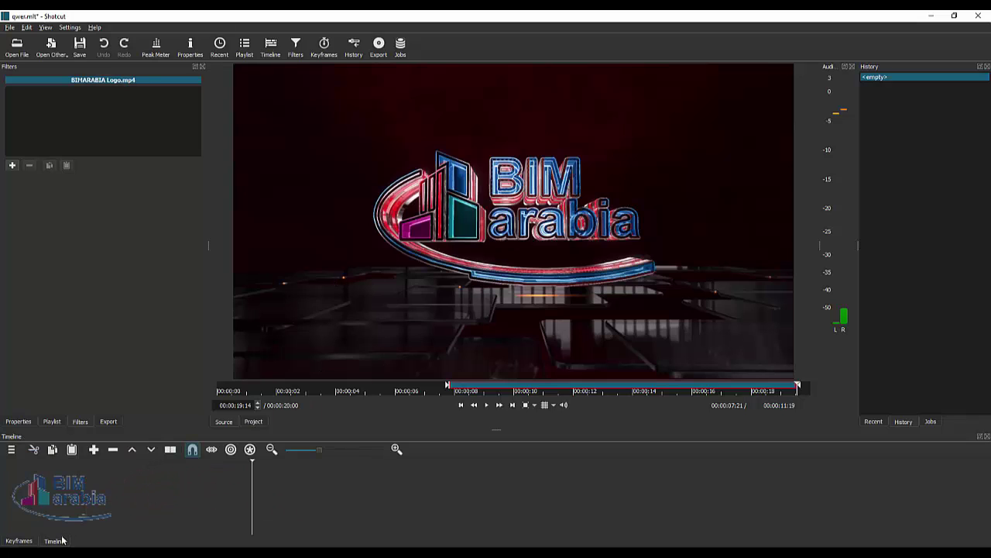
left_click_drag(482, 257, 116, 496)
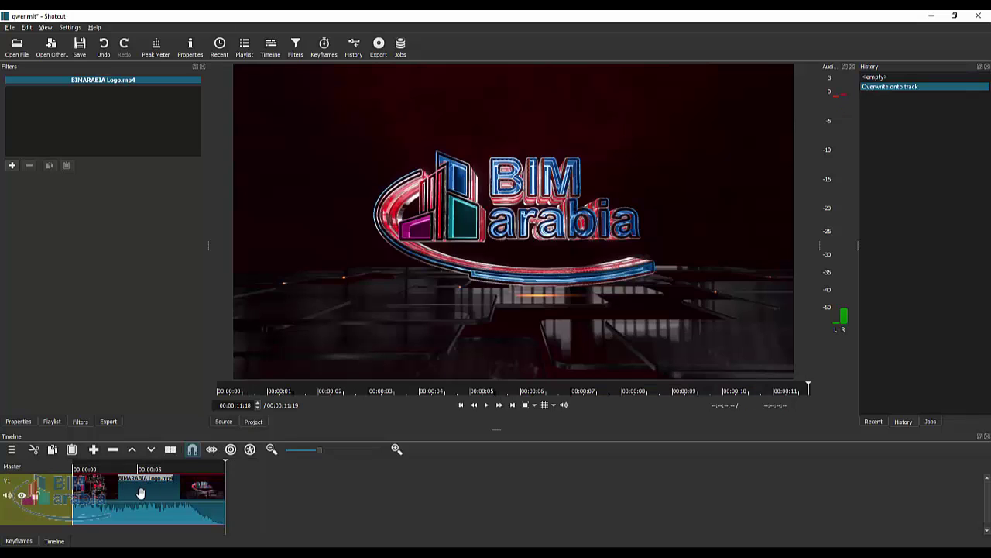
Step: Set the timeline clip's speed to 2.1x in its properties
left_click(19, 421)
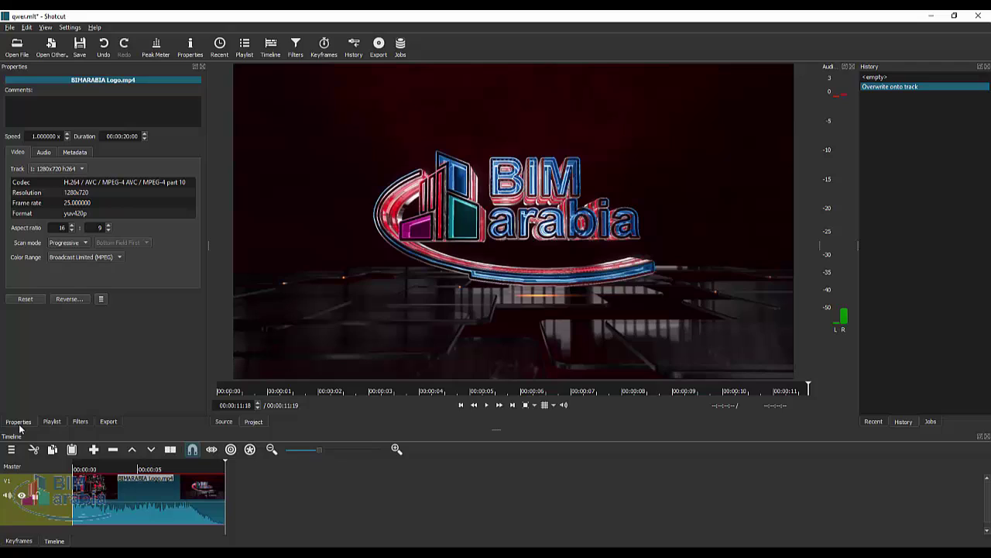
left_click(67, 134)
key("Tab")
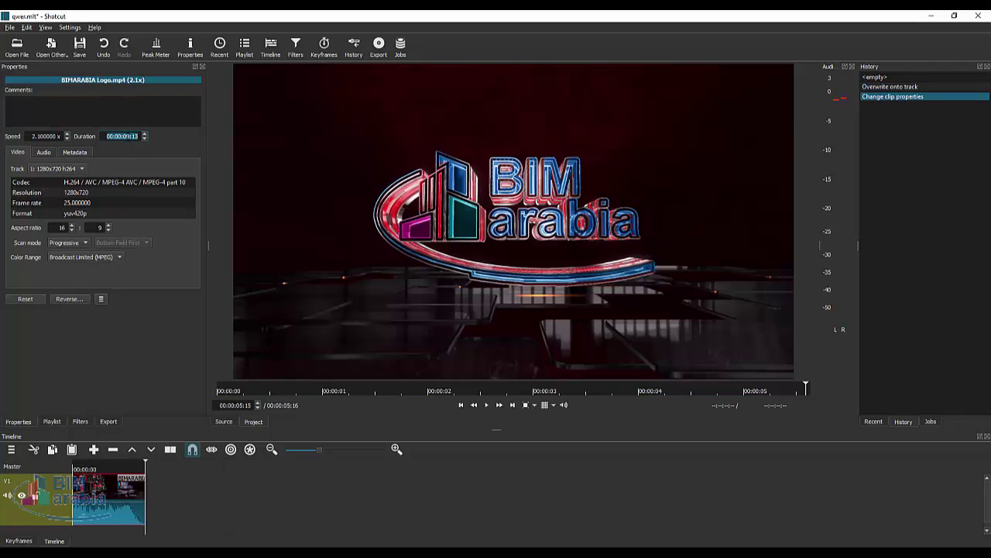
Step: Try to set the clip's duration to 5 and look through its audio and video properties
left_click(125, 136)
type("5")
key("Return")
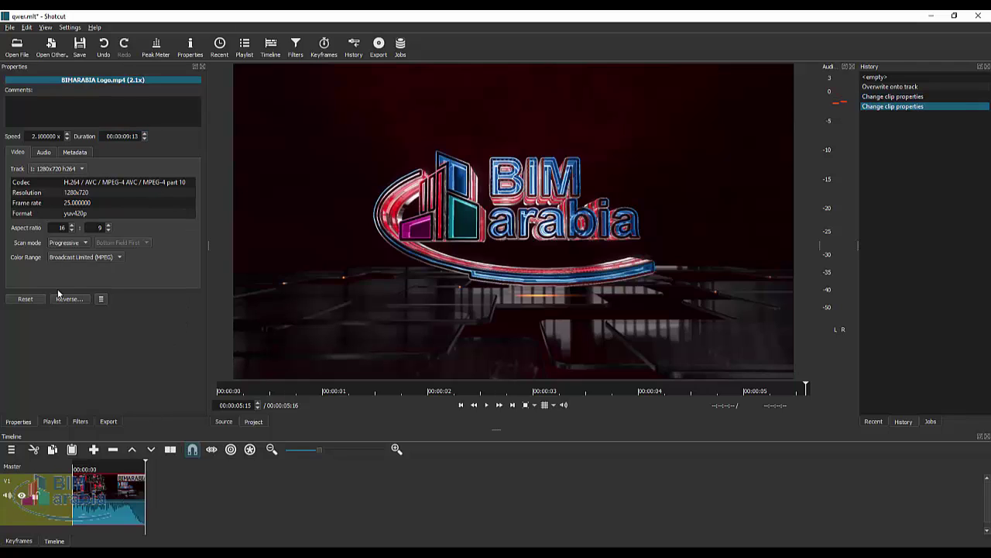
left_click(44, 154)
left_click(22, 155)
Step: Add a Size and Position filter to the clip and set its width to 500
left_click(81, 422)
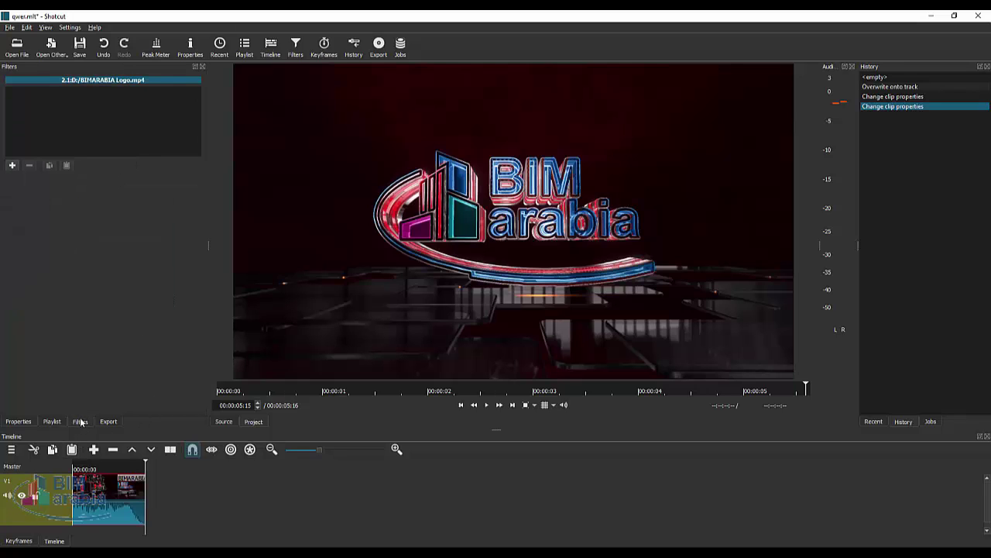
left_click(12, 165)
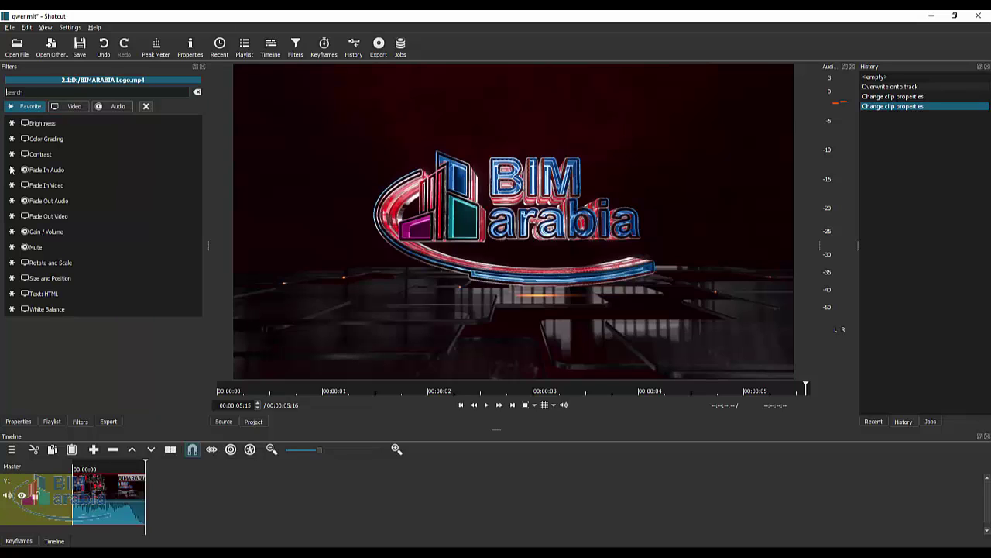
left_click(88, 279)
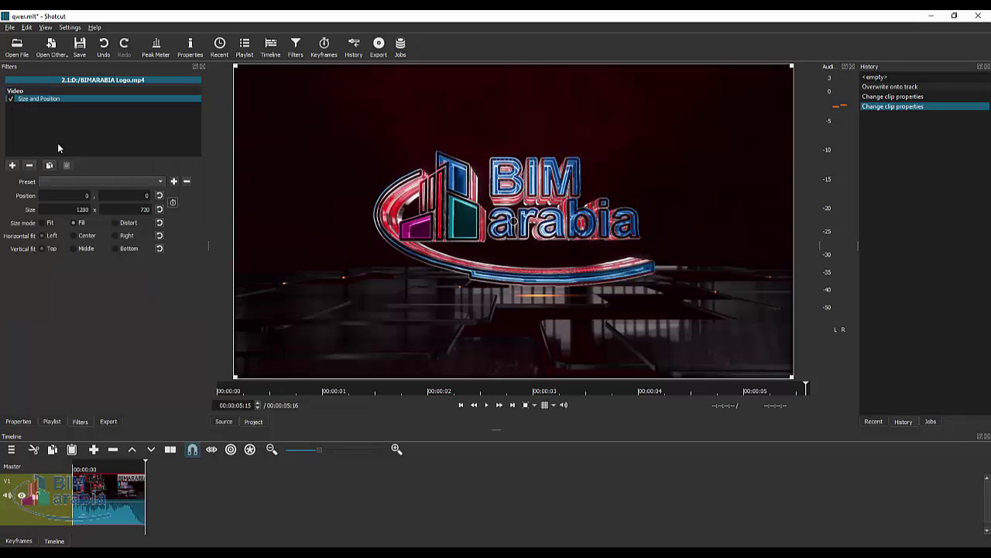
double_click(75, 195)
double_click(82, 208)
type("500")
key("Return")
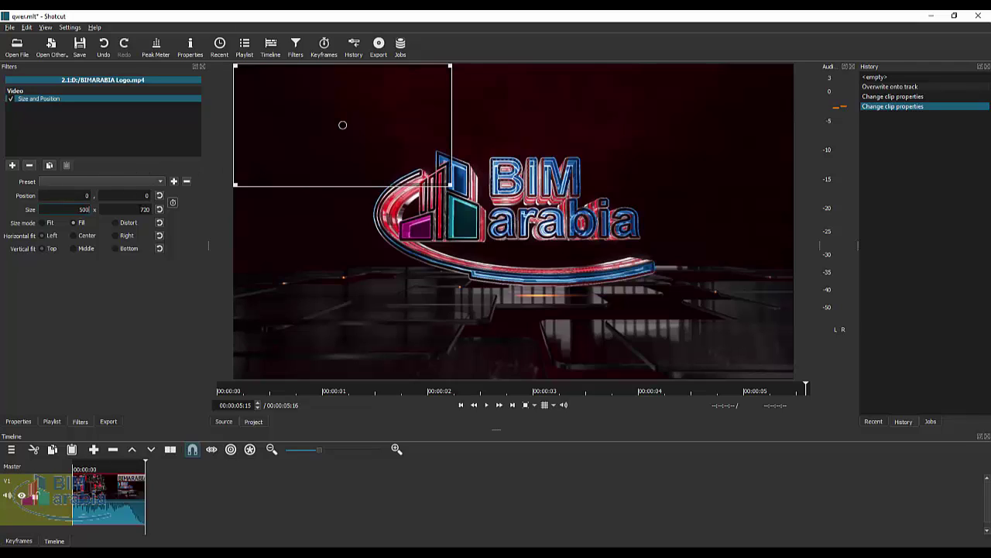
Step: Reset the Size and Position filter's size and apply the Slide In From Bottom preset
left_click(158, 209)
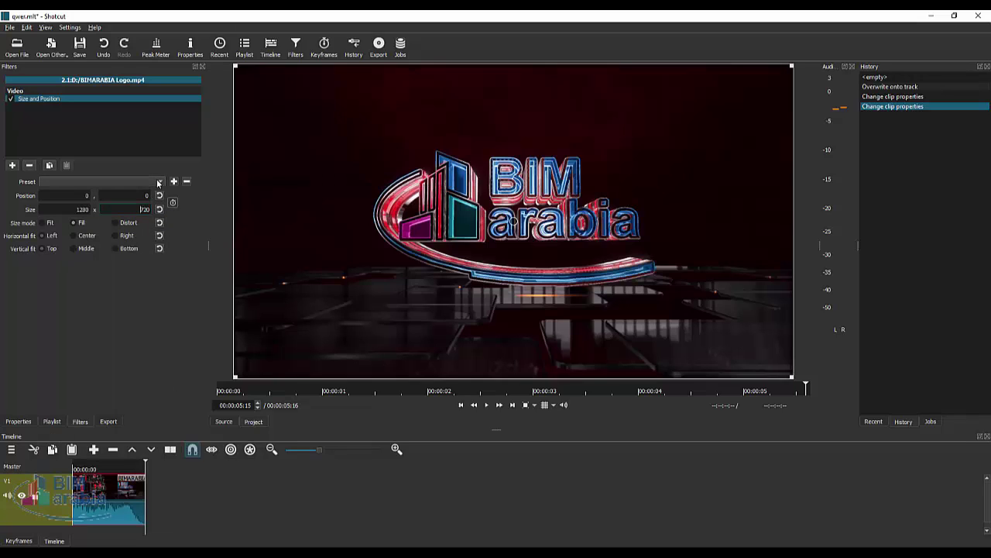
left_click(158, 183)
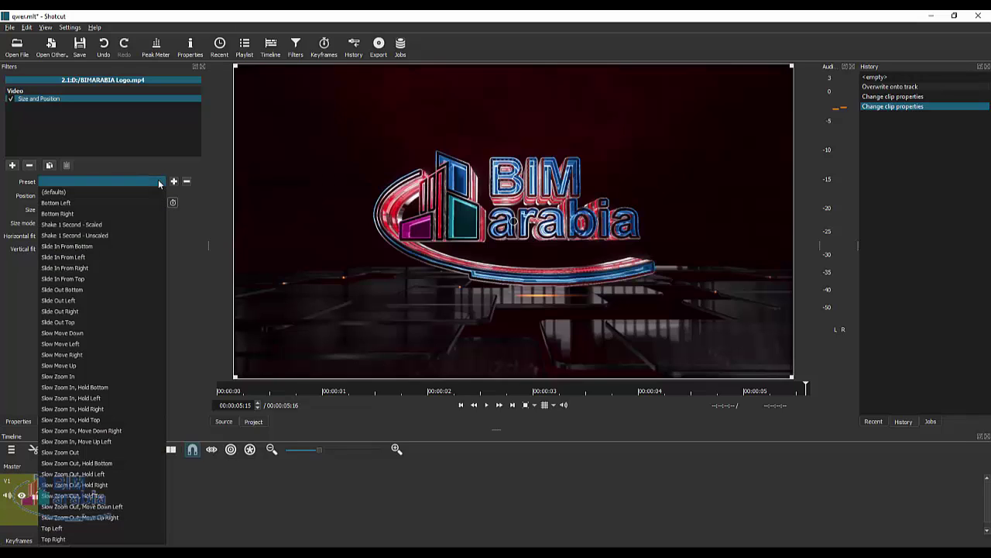
left_click(121, 246)
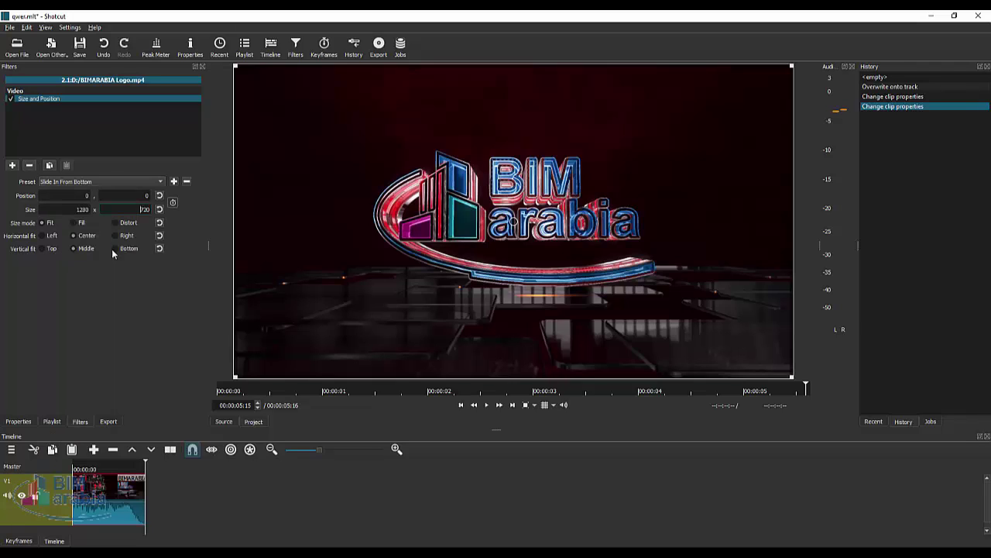
Step: Add a Brightness filter to the clip and raise its level to about 145.3%
left_click(12, 165)
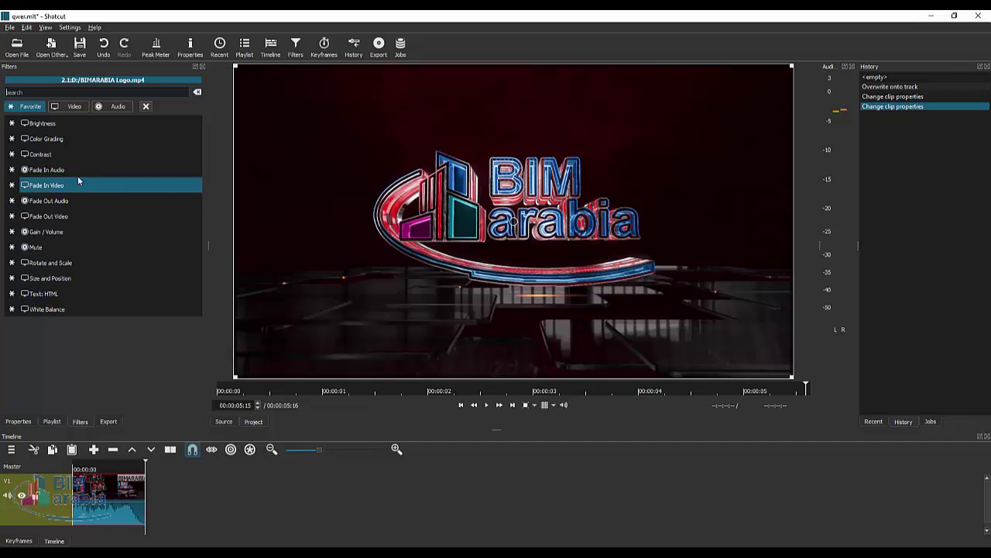
left_click(75, 126)
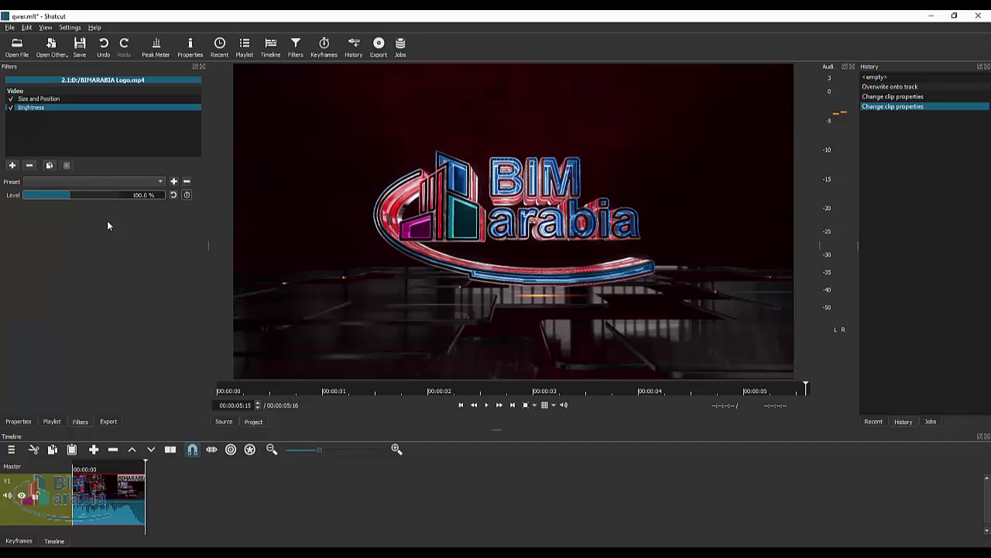
left_click_drag(62, 194, 92, 195)
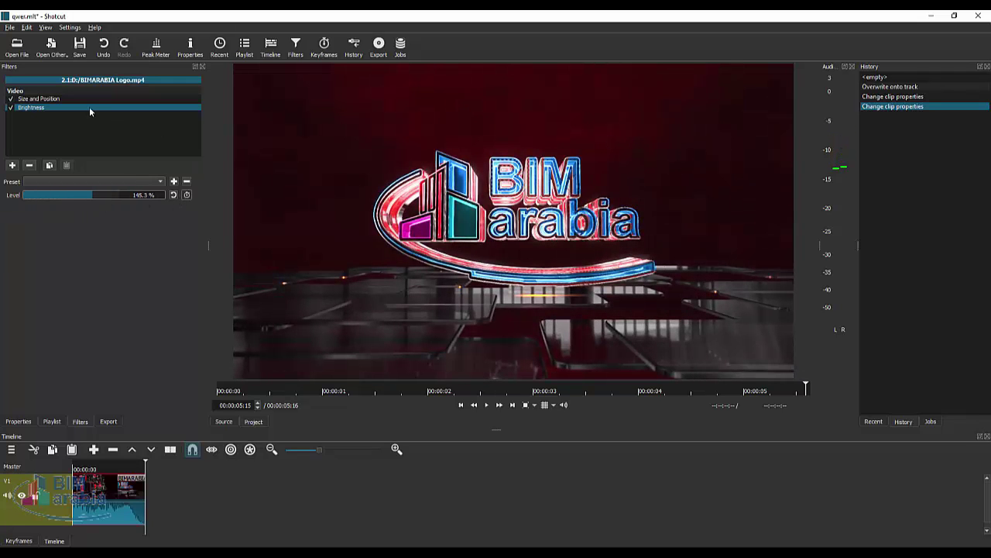
Step: Disable the Brightness filter, and remove both it and the Size and Position filter from the clip
left_click(11, 108)
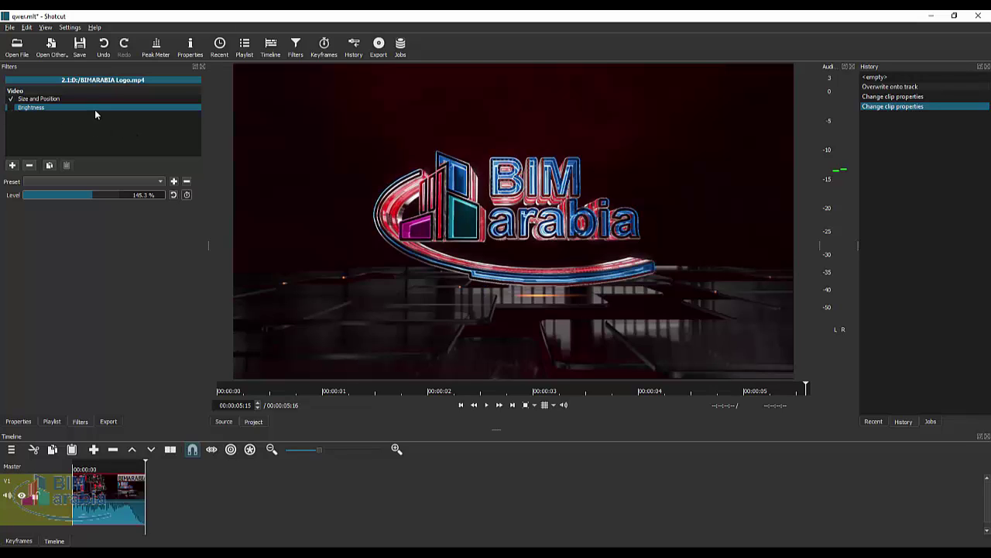
left_click(29, 165)
left_click(29, 166)
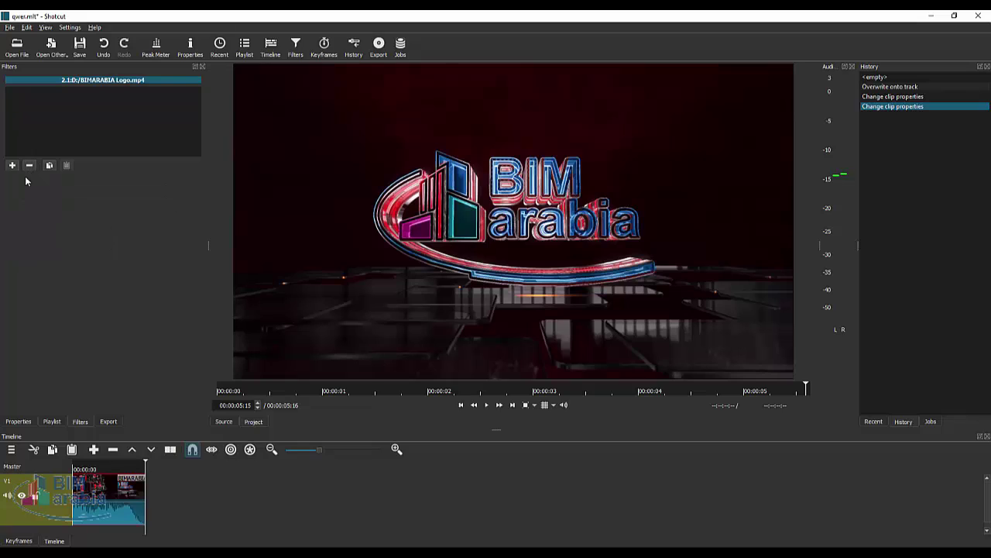
Step: Add a Text: HTML filter to the clip based on the Blank HTML template, with the file named blank.html
left_click(13, 166)
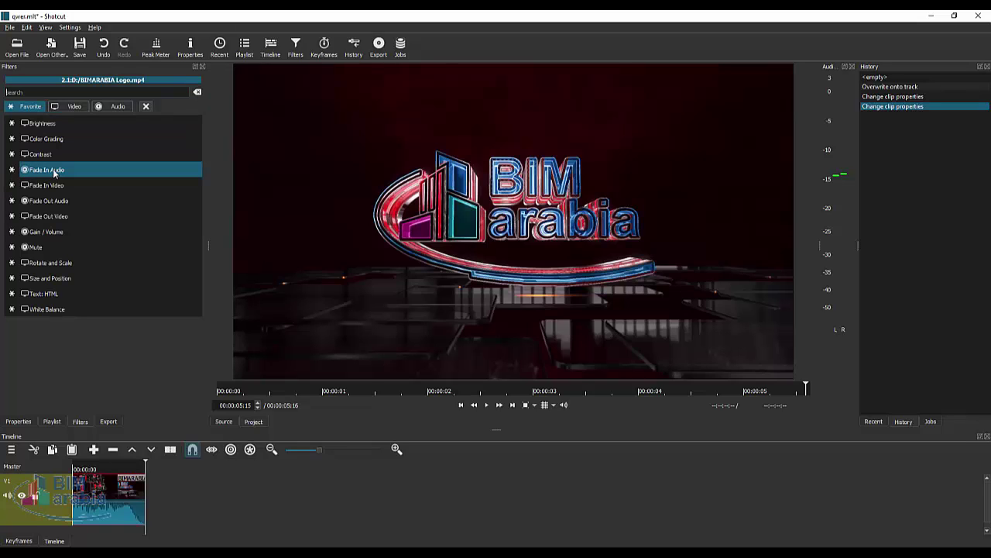
left_click(77, 293)
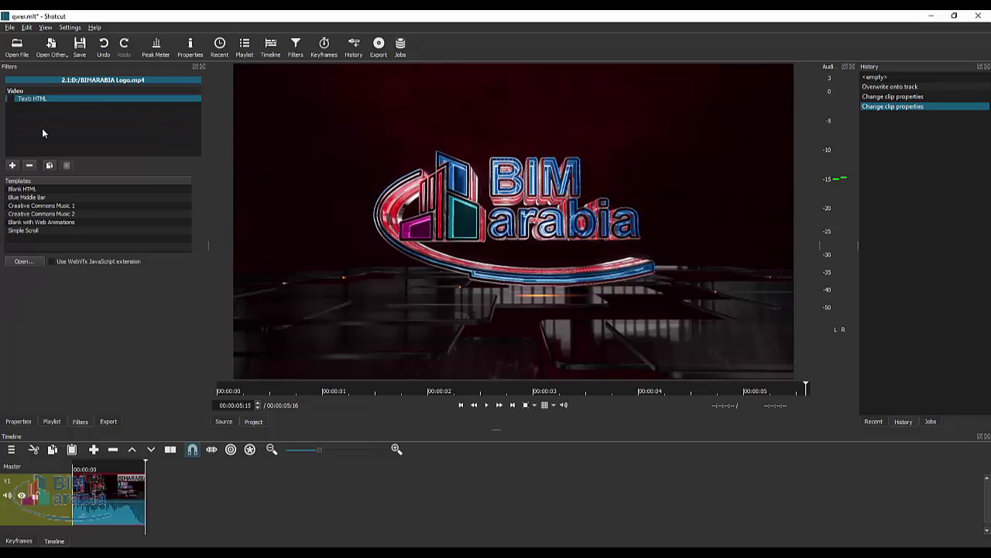
double_click(26, 189)
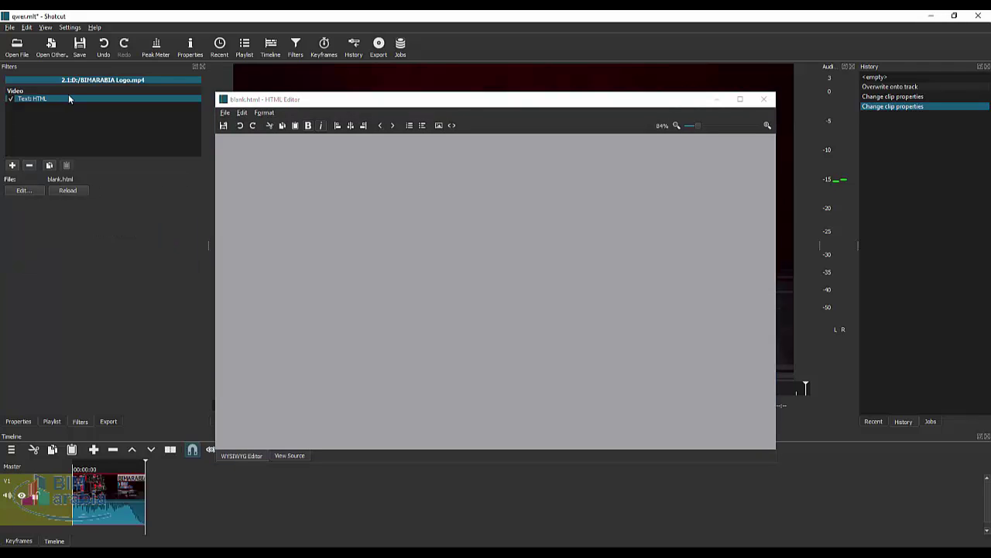
Step: Return the playhead to the start of the project and close the HTML editor
key("Home")
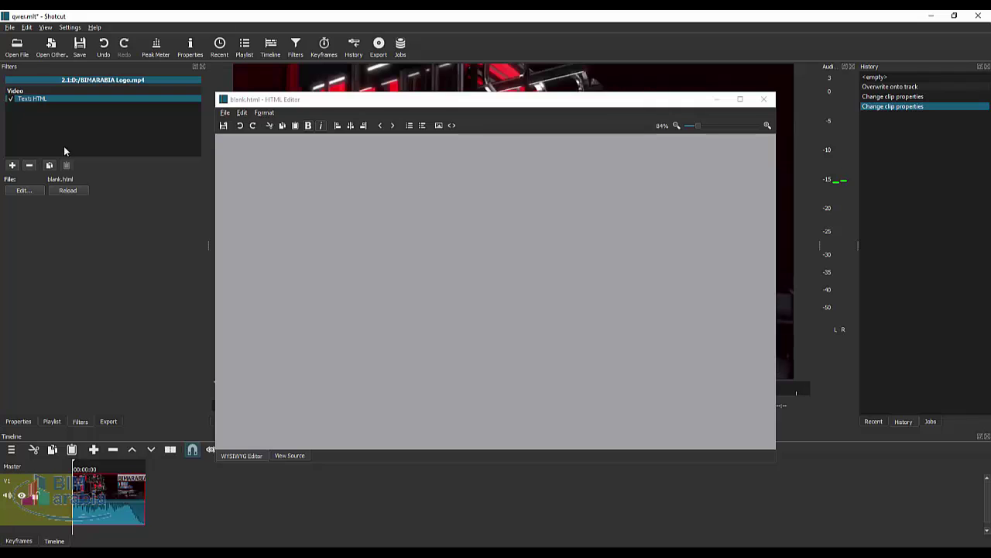
left_click(759, 108)
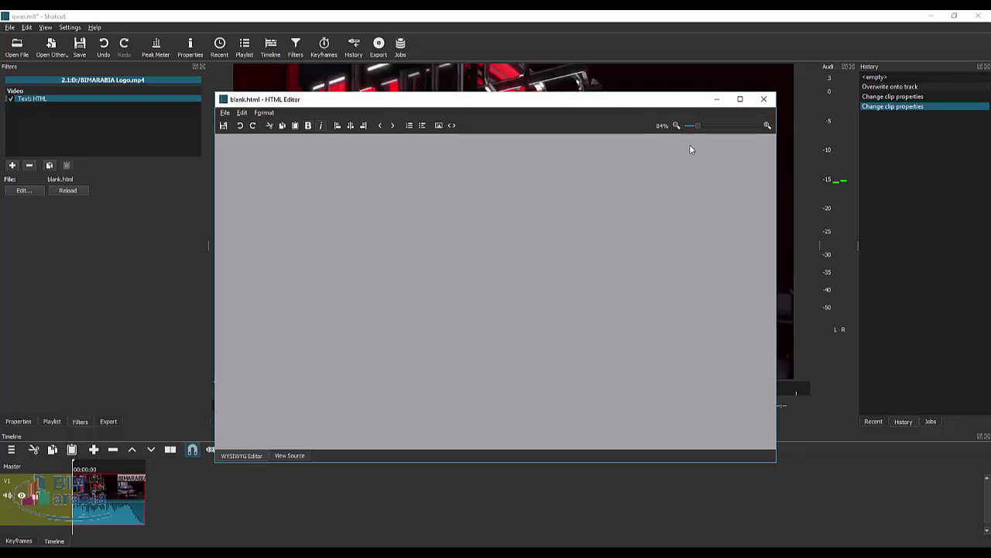
left_click(764, 99)
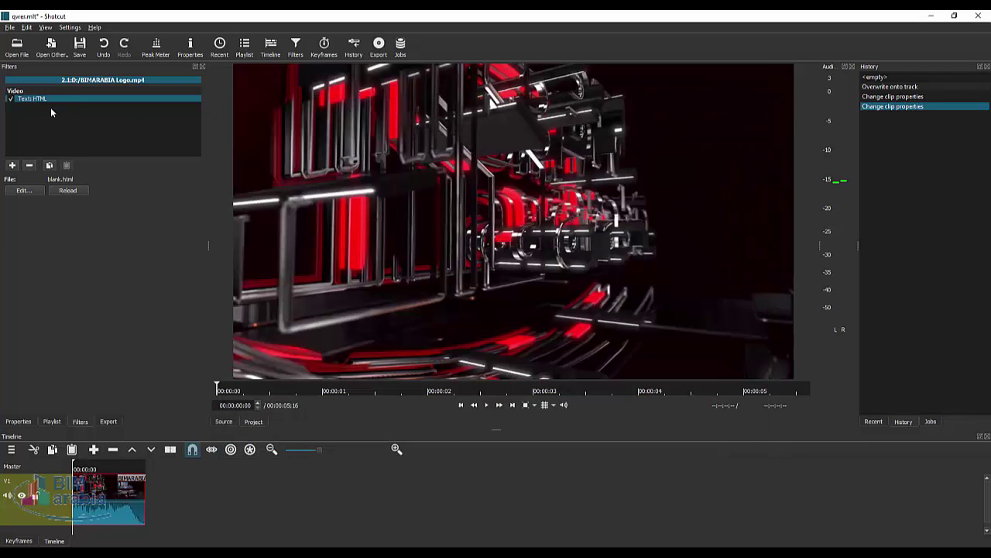
Step: Write the text BIMarabia in the Text: HTML filter's blank.html file, save it and close the editor
left_click(30, 191)
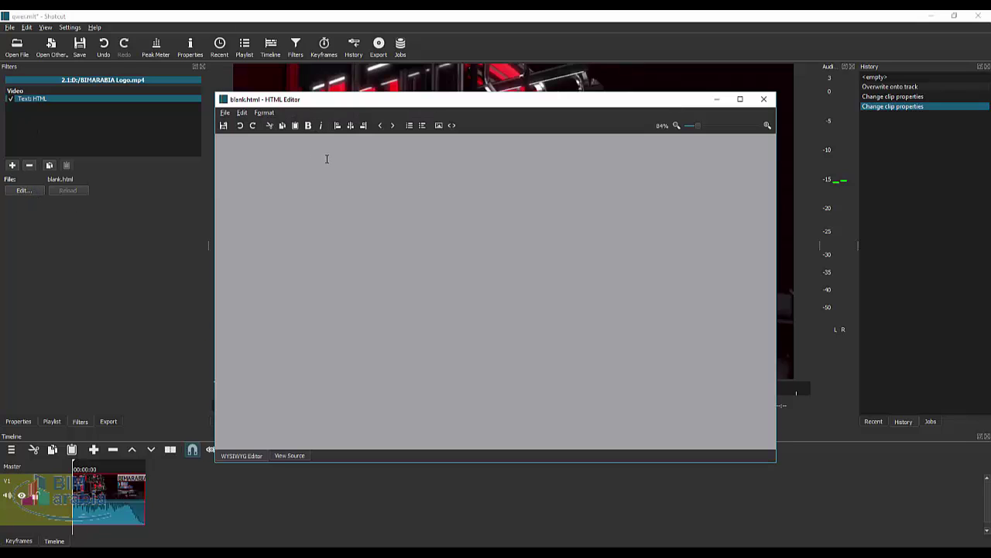
type("B")
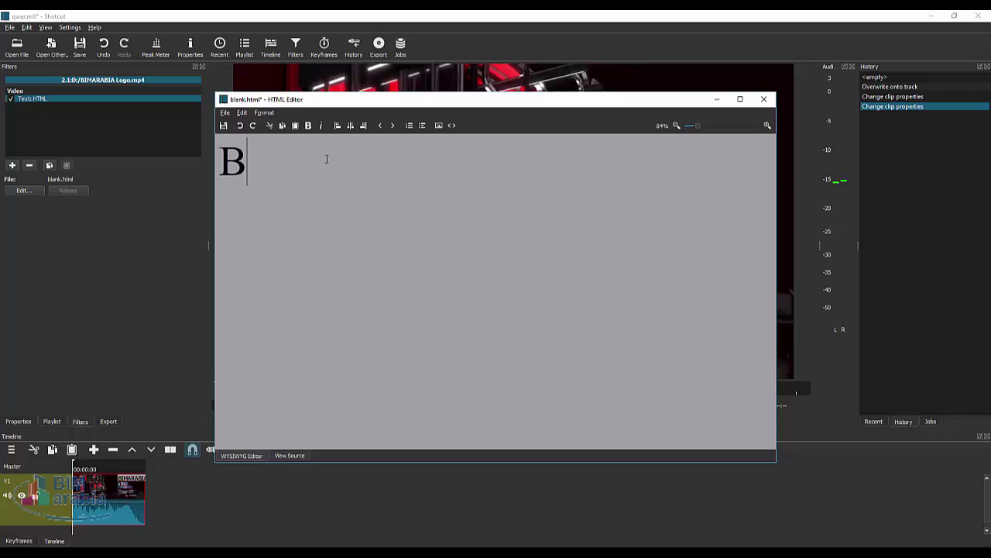
type("IMara")
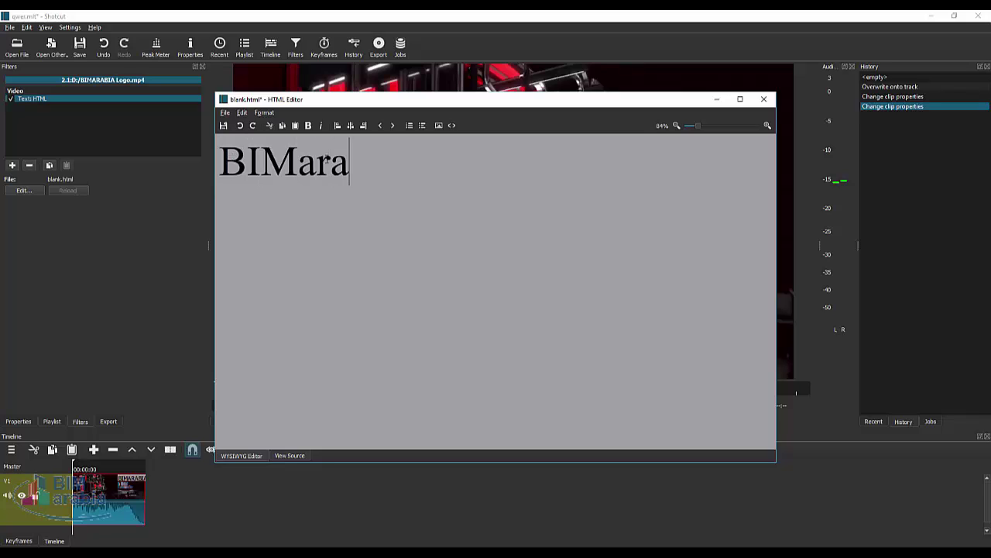
type("bia")
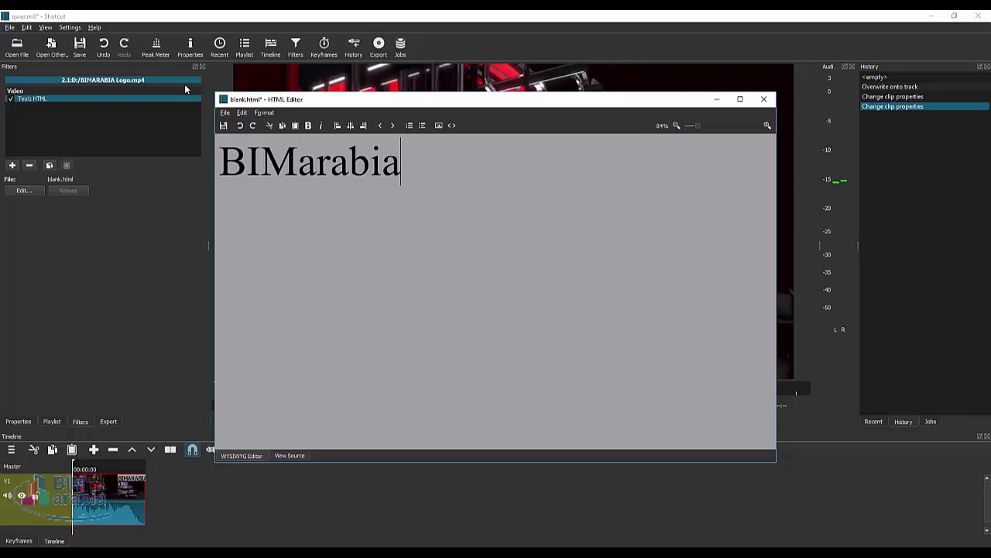
left_click(225, 112)
left_click(236, 126)
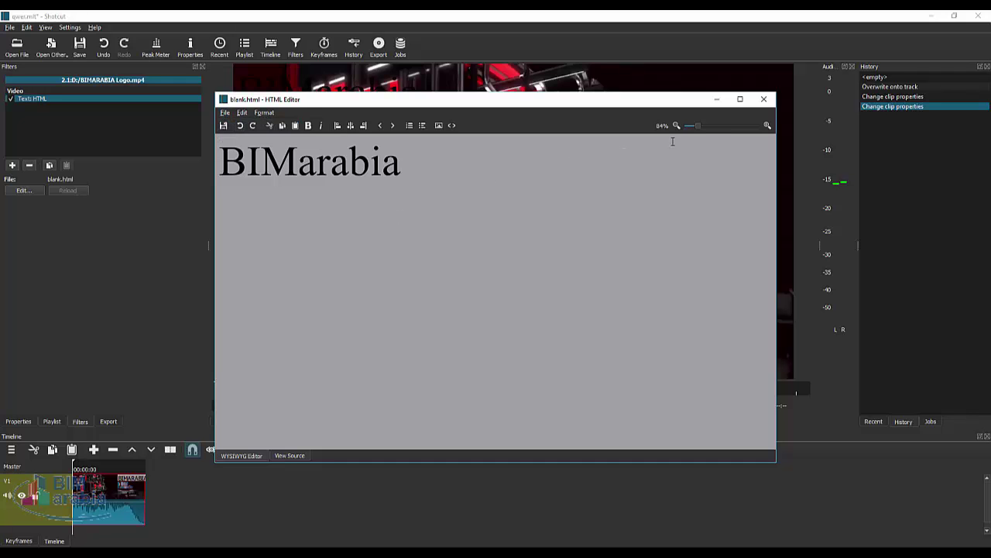
left_click(764, 99)
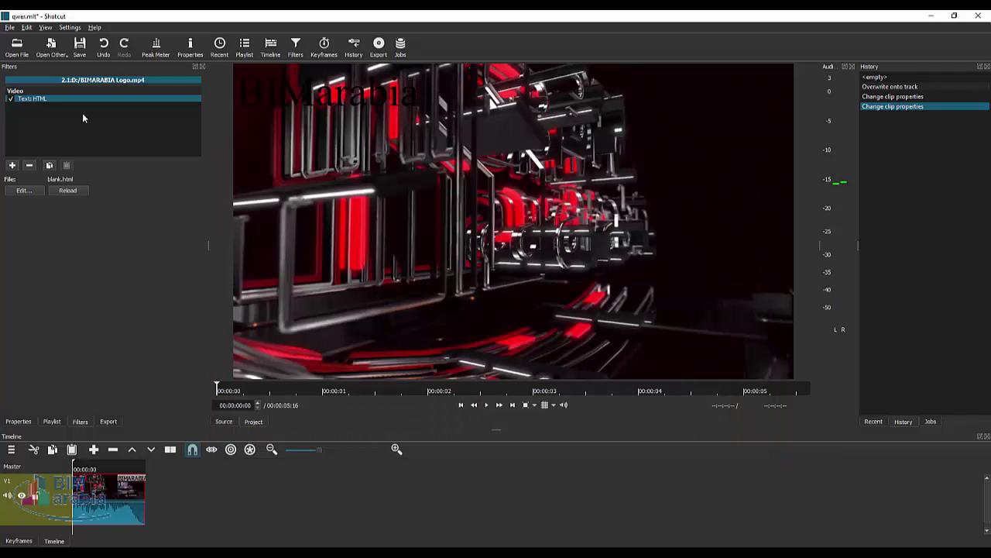
Step: Play the project to preview the text overlay and try to move the text in the preview
left_click(487, 405)
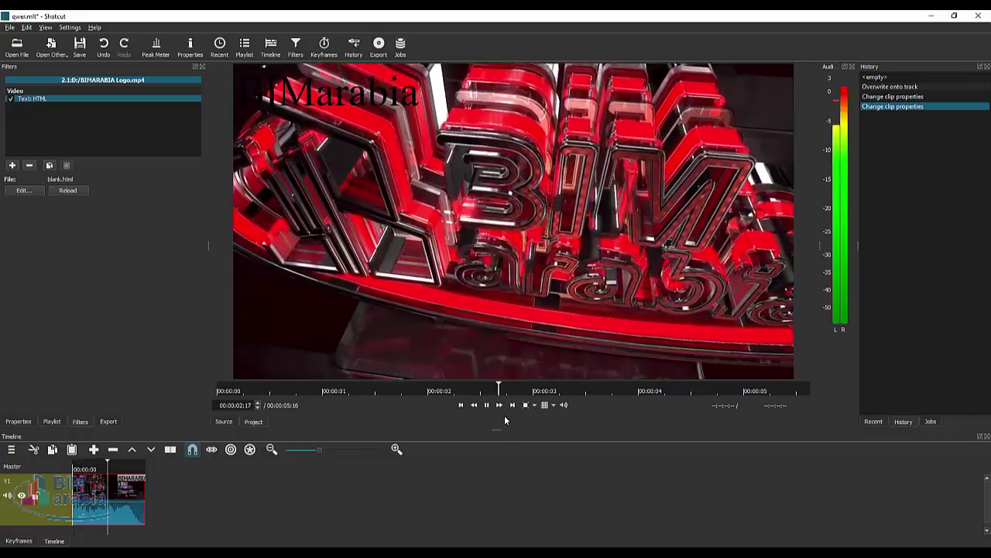
left_click_drag(337, 97, 365, 94)
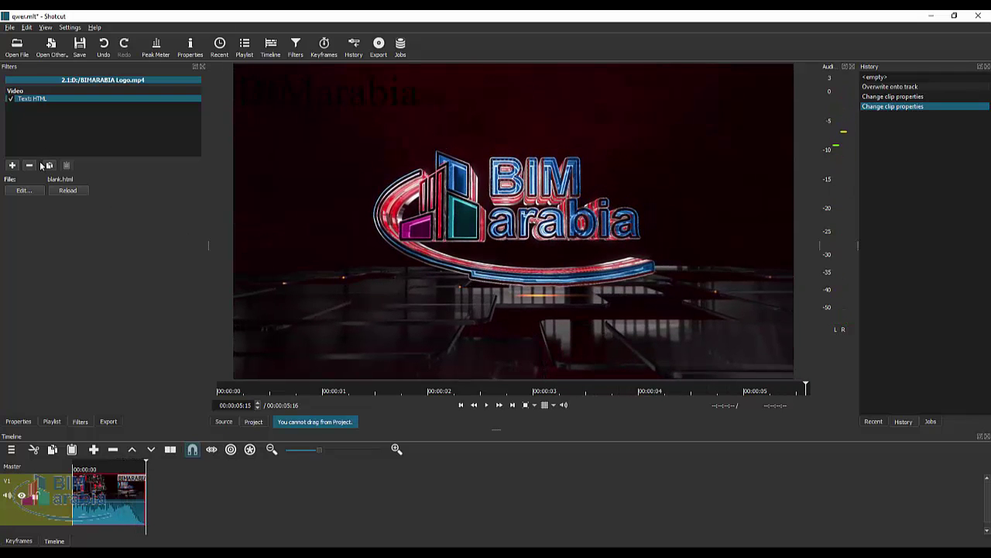
Step: Reopen blank.html for editing and set the color of all its text to white (#ffffff)
left_click(29, 192)
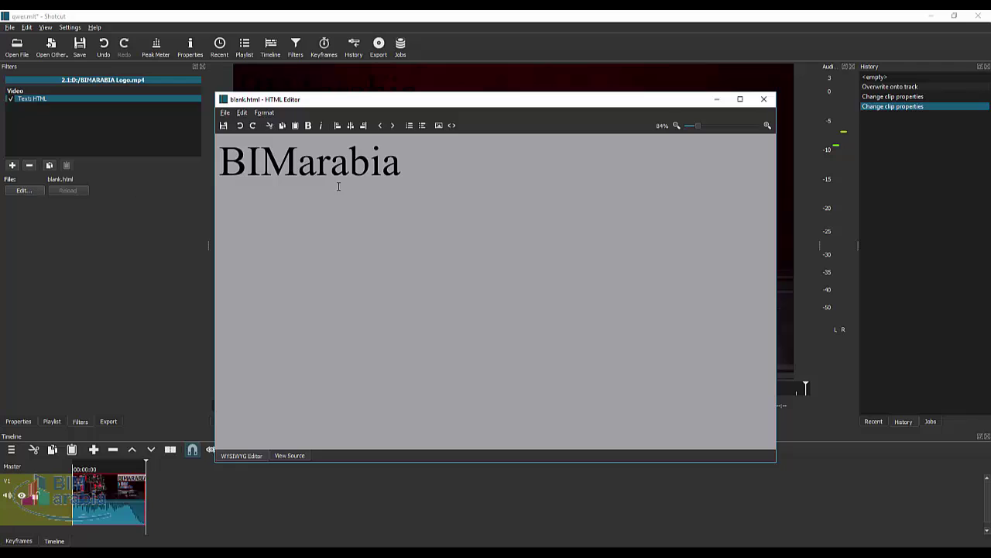
left_click(330, 162)
key("ctrl+a")
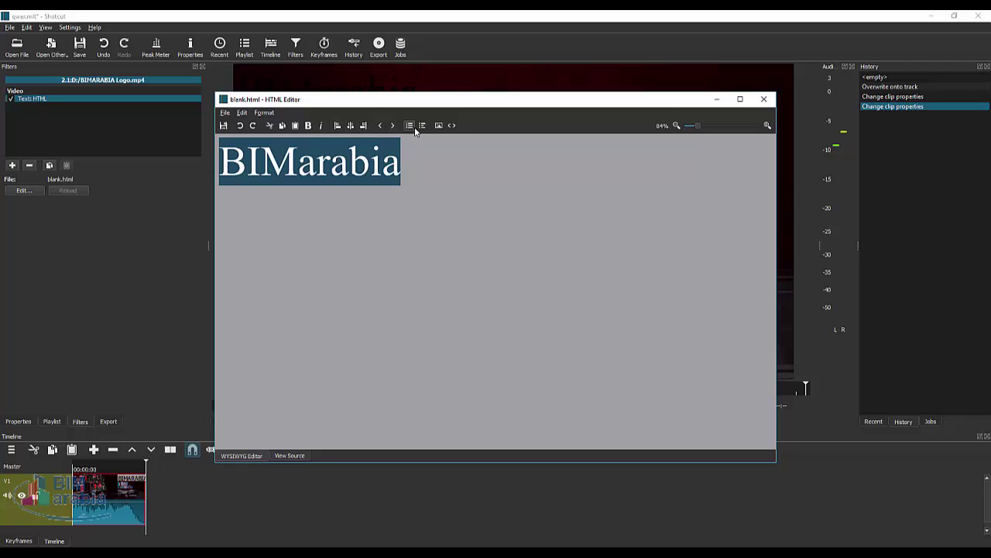
left_click(452, 126)
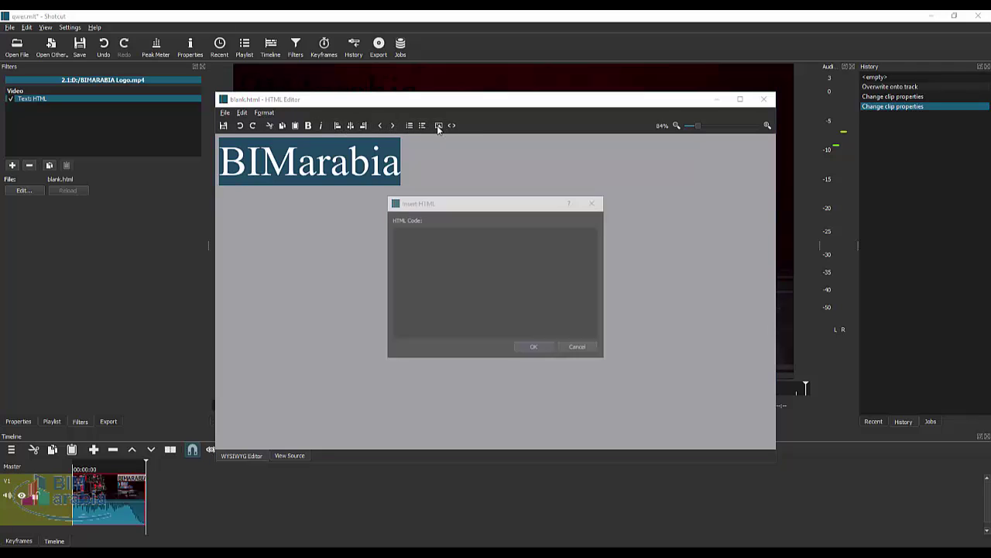
left_click(593, 202)
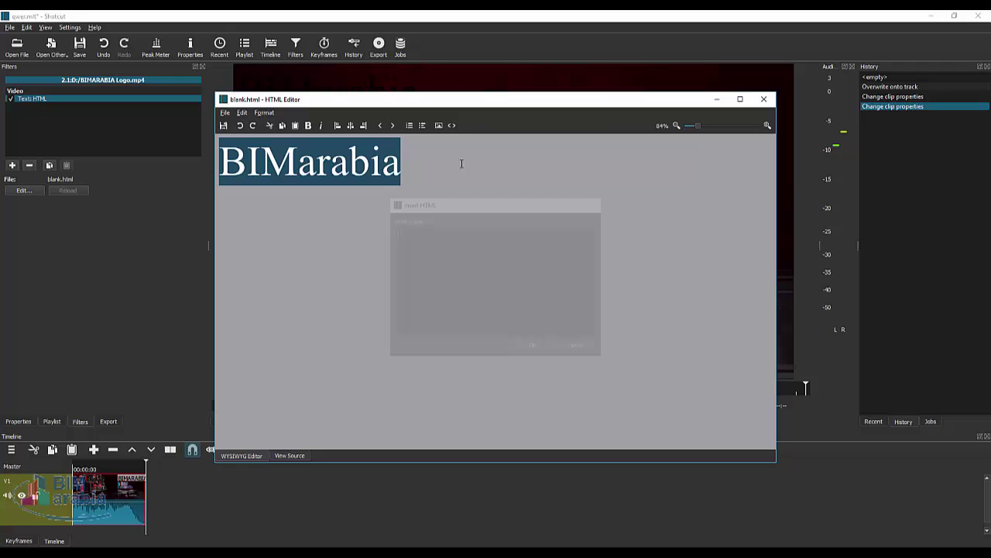
left_click(225, 113)
mouse_move(241, 114)
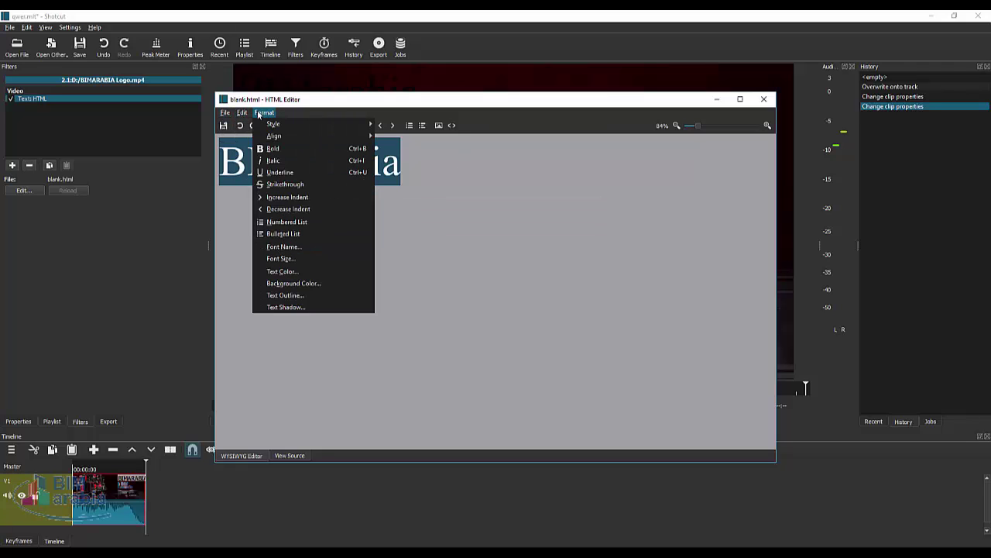
mouse_move(300, 131)
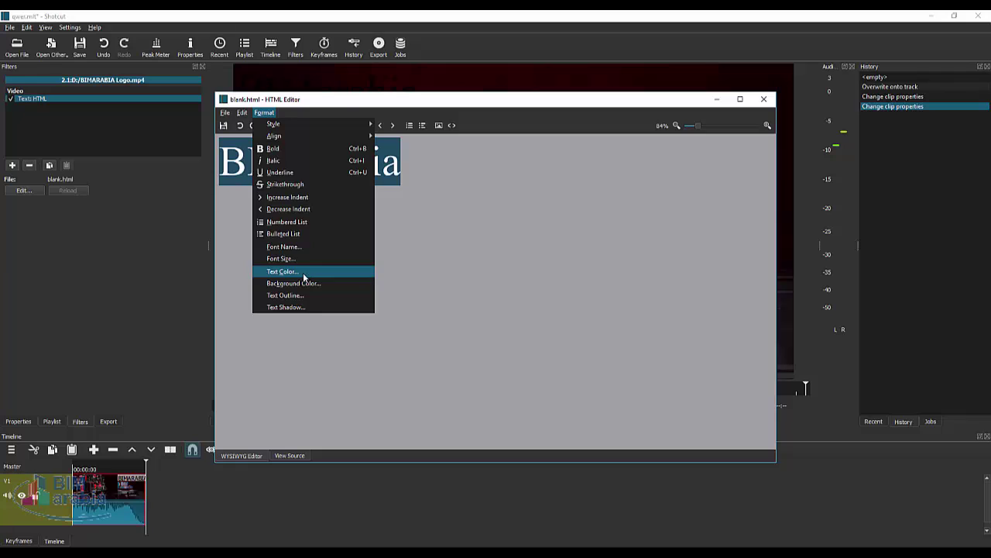
left_click(302, 273)
left_click(373, 330)
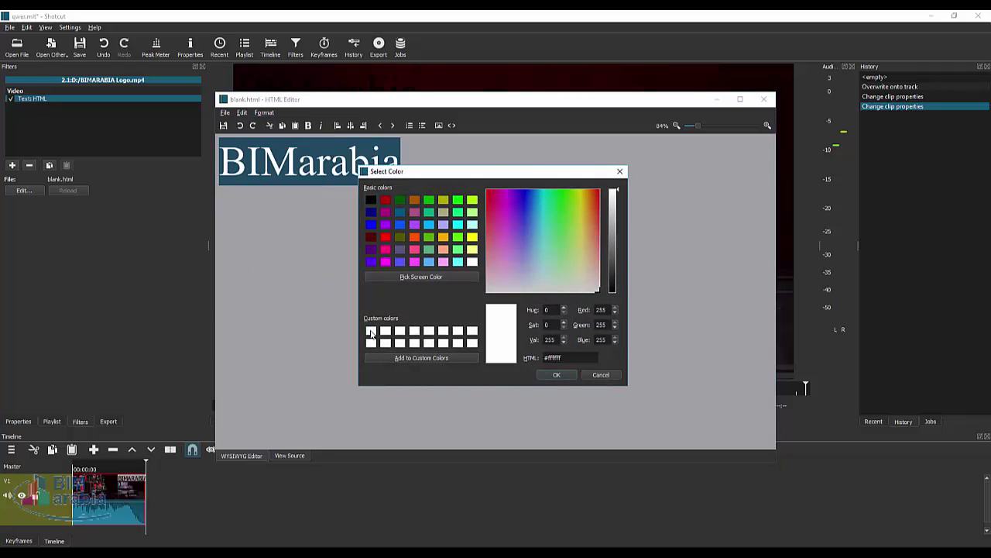
left_click(556, 375)
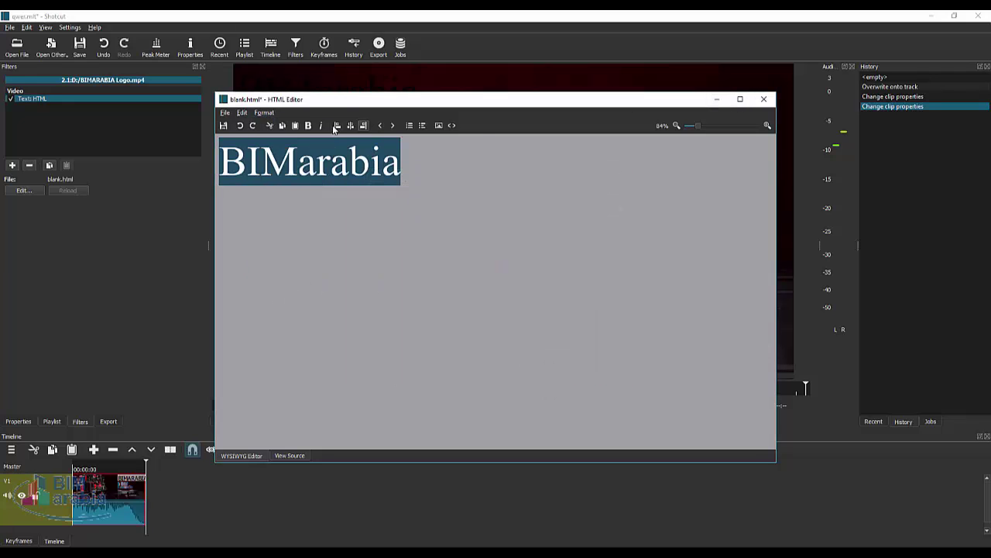
Step: Save the recolored blank.html and close the HTML editor
left_click(224, 112)
left_click(233, 125)
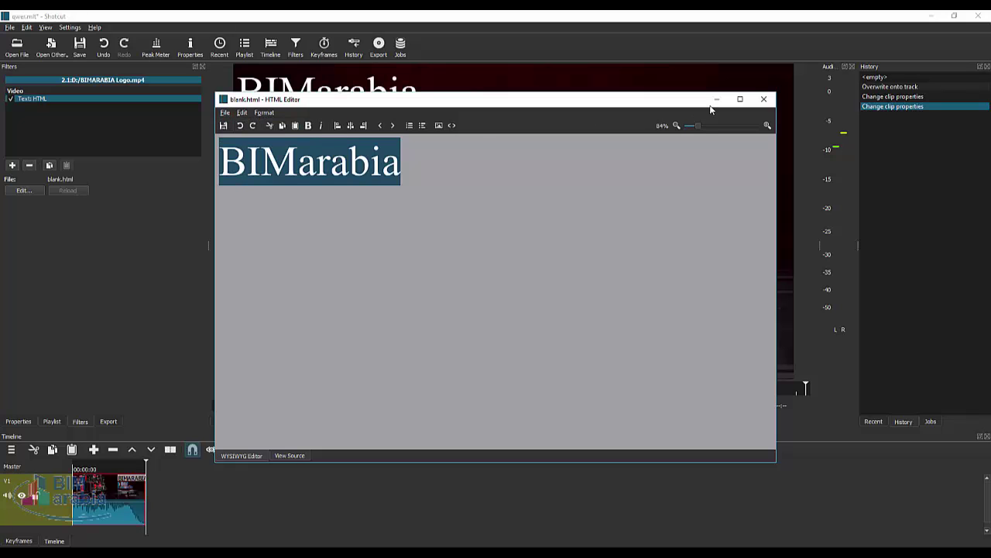
left_click(764, 99)
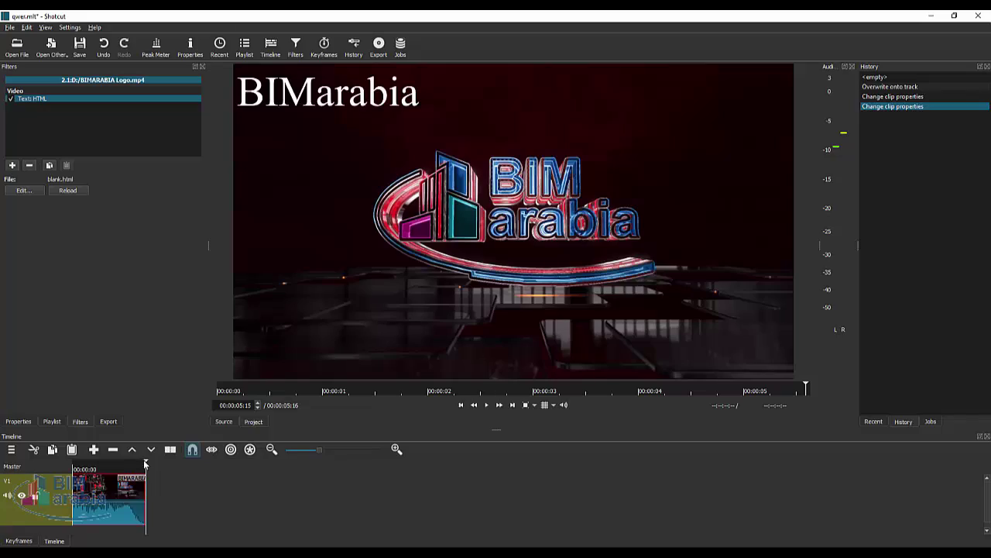
Step: Play the clip from the start to review the white text, and briefly check blank.html in the HTML editor
left_click(67, 465)
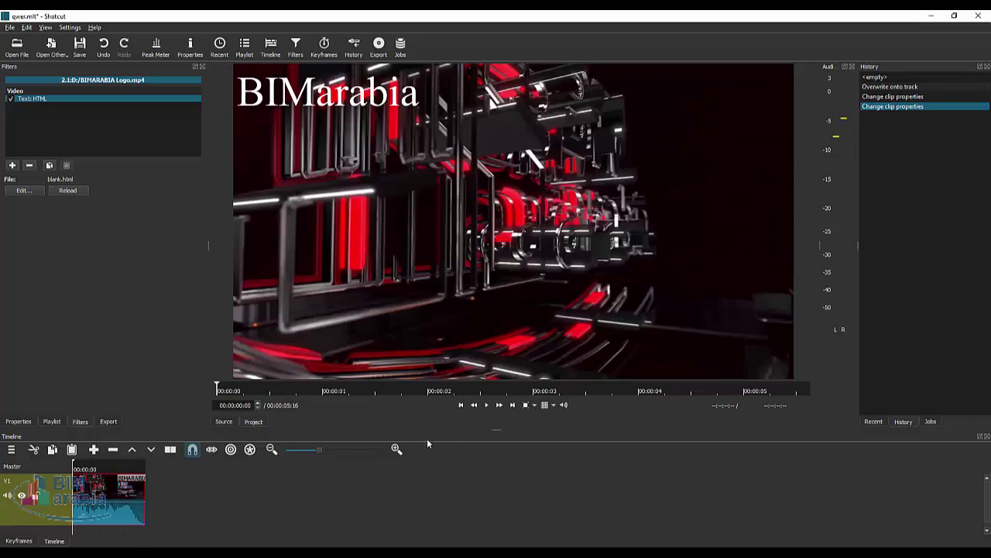
left_click(488, 407)
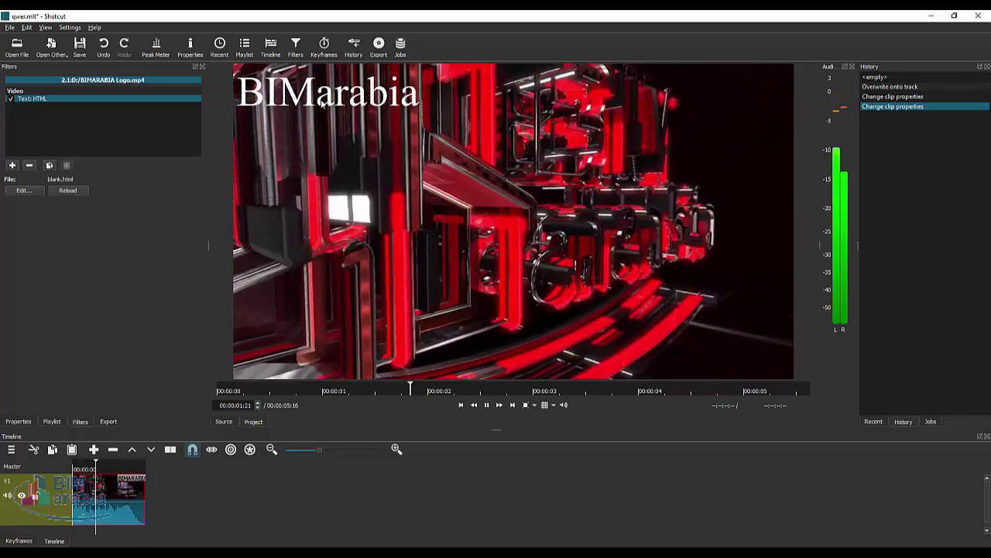
left_click(24, 190)
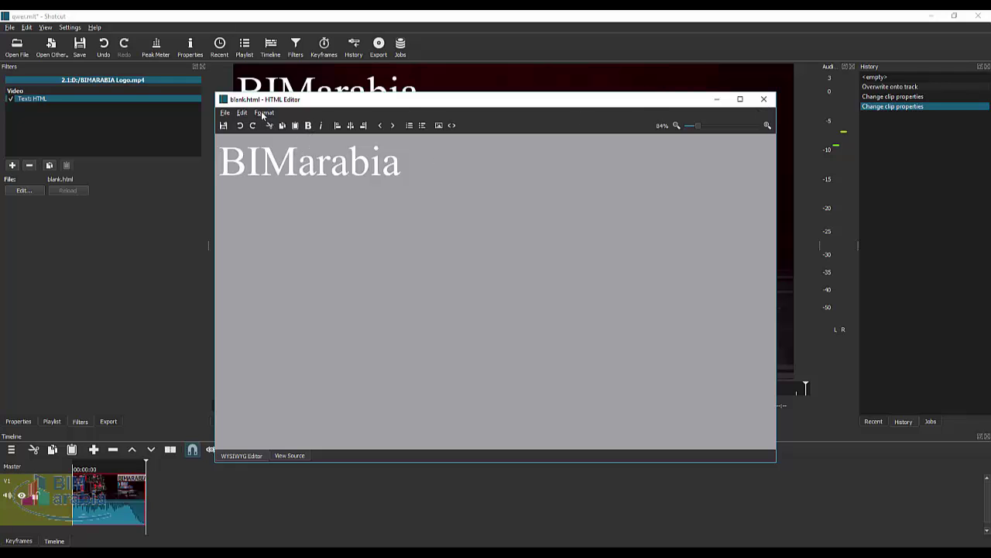
left_click(764, 99)
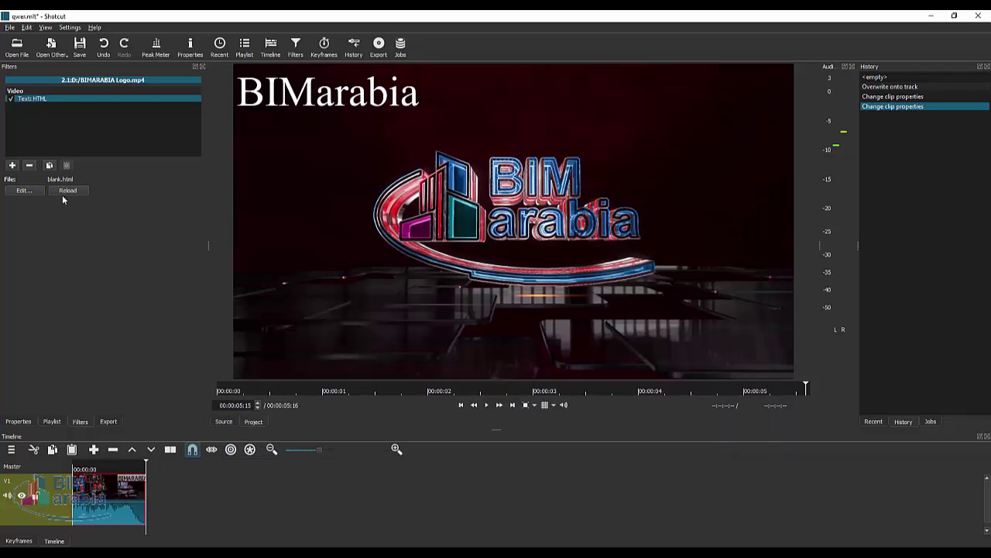
Step: Add a Mute audio filter and a Color Grading video filter to the clip
left_click(16, 166)
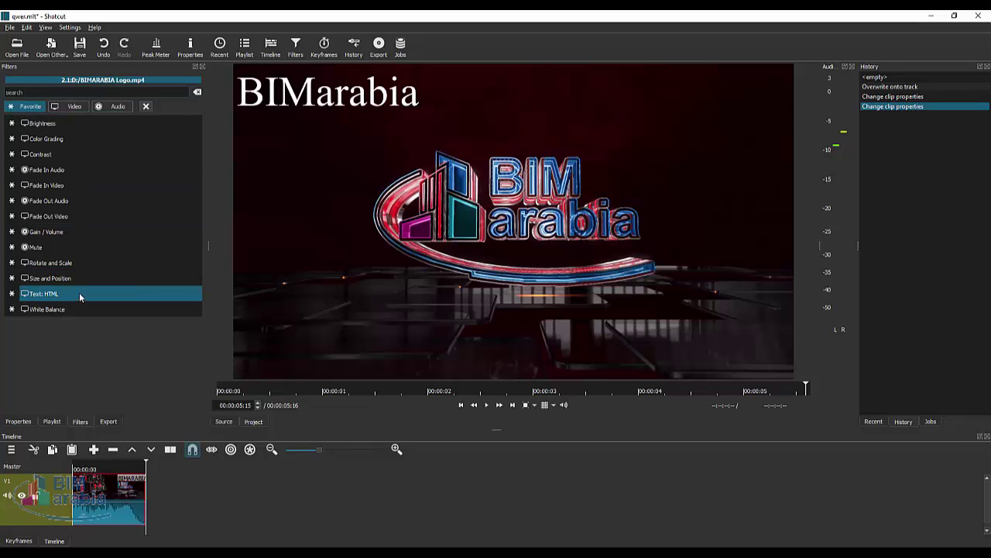
left_click(90, 247)
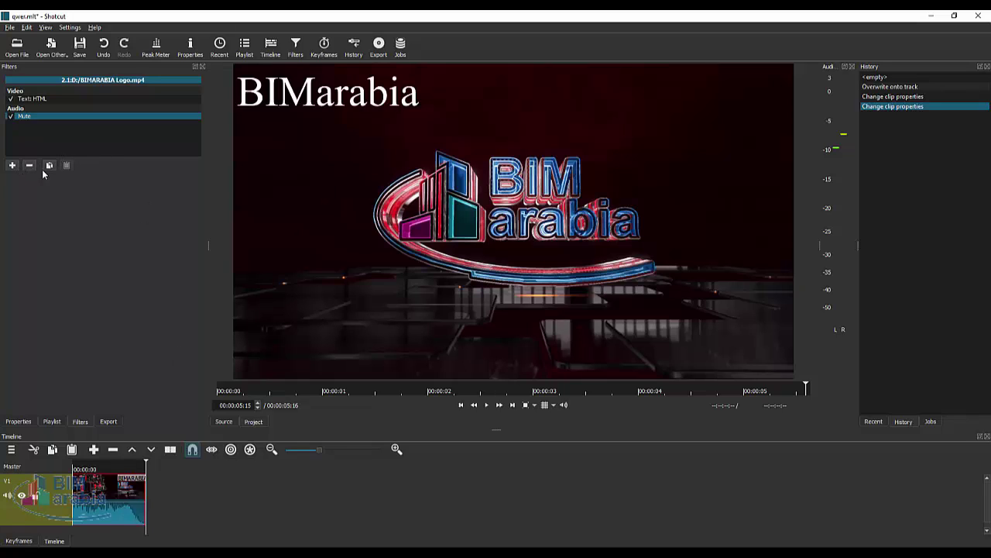
left_click(17, 167)
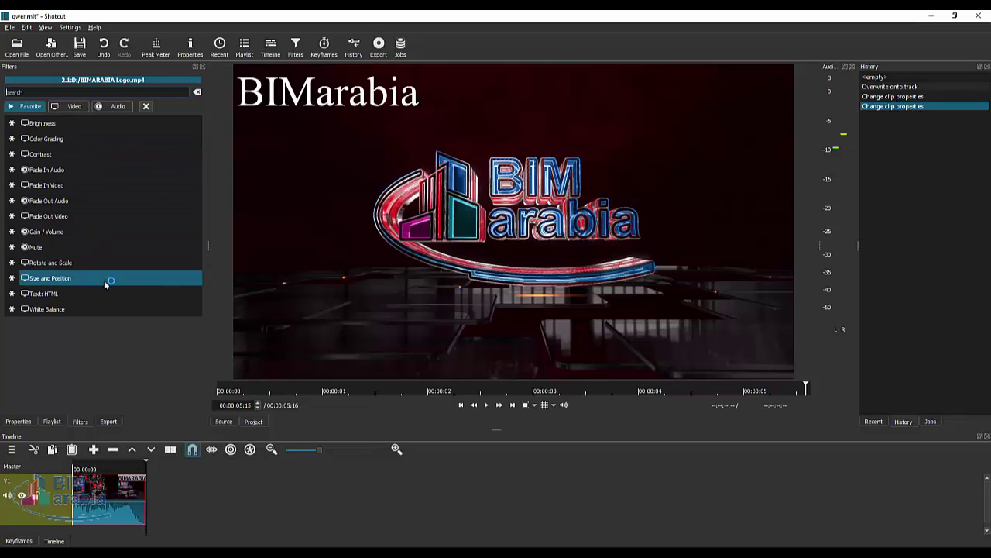
left_click(100, 310)
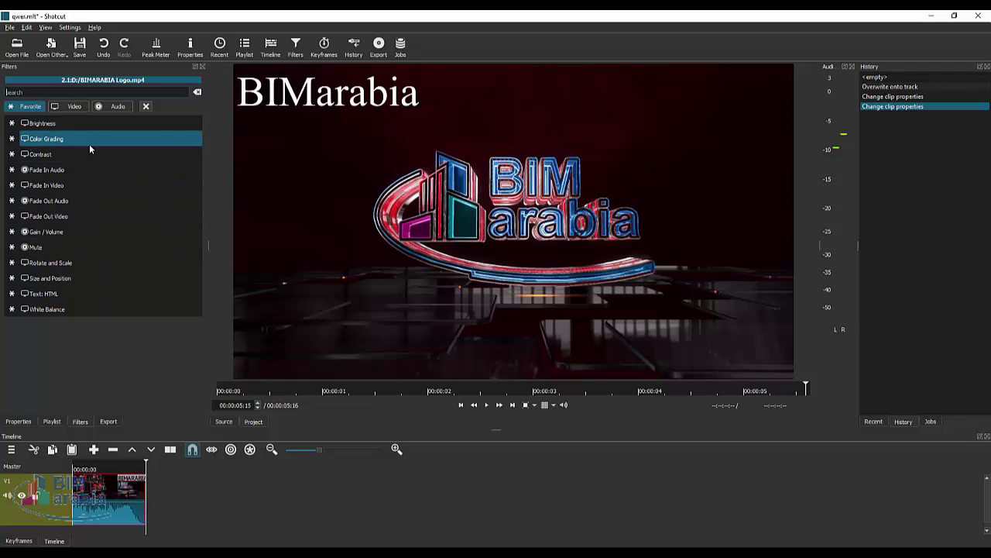
left_click(101, 142)
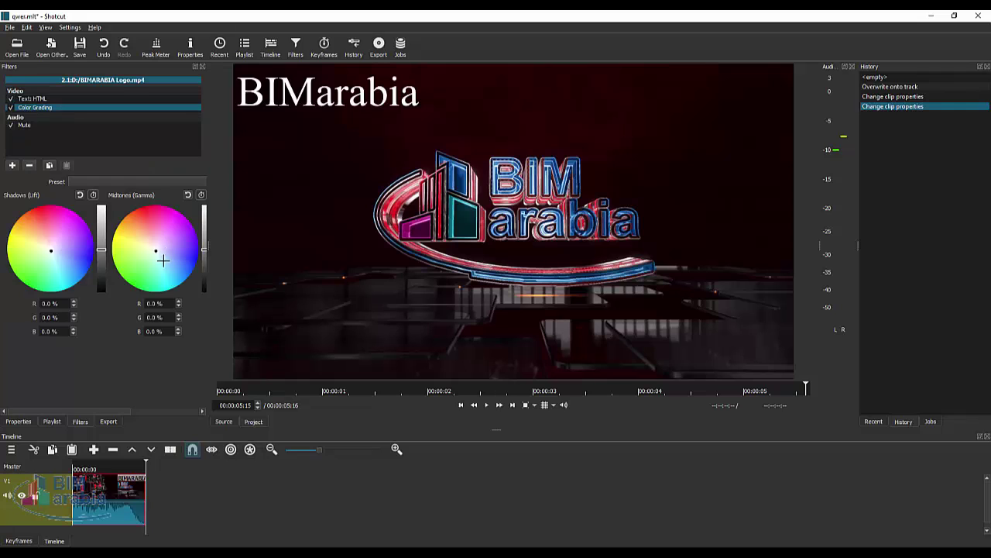
Step: Shift the Color Grading midtones to about R -100%, B -84.8% and the shadows to about R -36.8%, B -99.6%
mouse_move(160, 258)
left_mouse_down()
mouse_move(148, 285)
mouse_move(130, 284)
left_mouse_up()
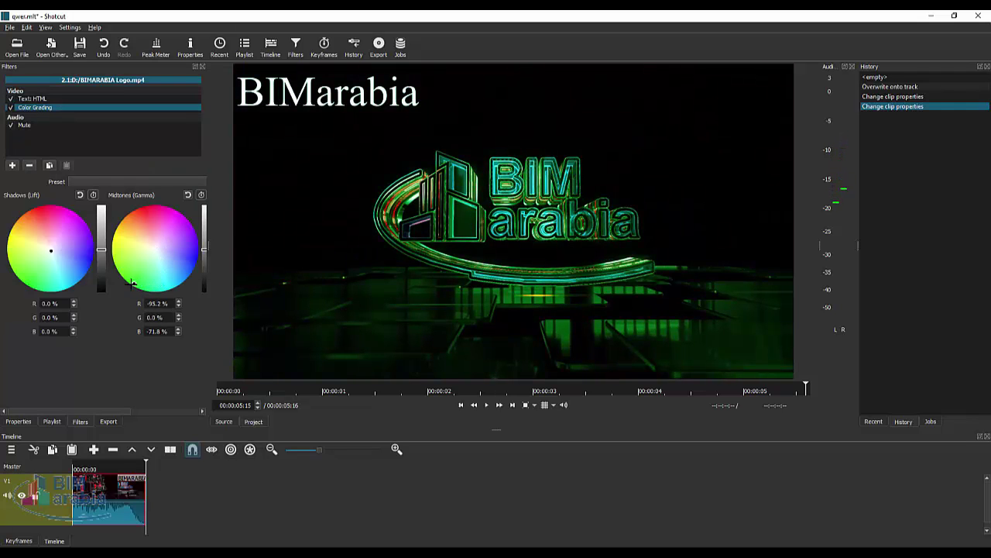
mouse_move(57, 260)
left_mouse_down()
mouse_move(54, 285)
mouse_move(28, 301)
mouse_move(22, 284)
left_mouse_up()
mouse_move(48, 243)
left_mouse_down()
mouse_move(48, 219)
mouse_move(61, 216)
mouse_move(53, 250)
mouse_move(8, 257)
left_mouse_up()
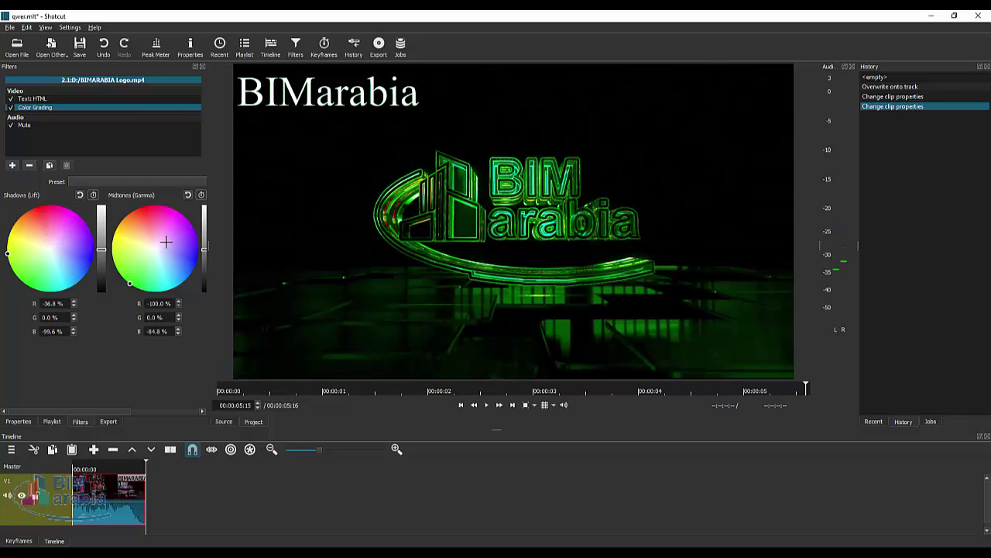